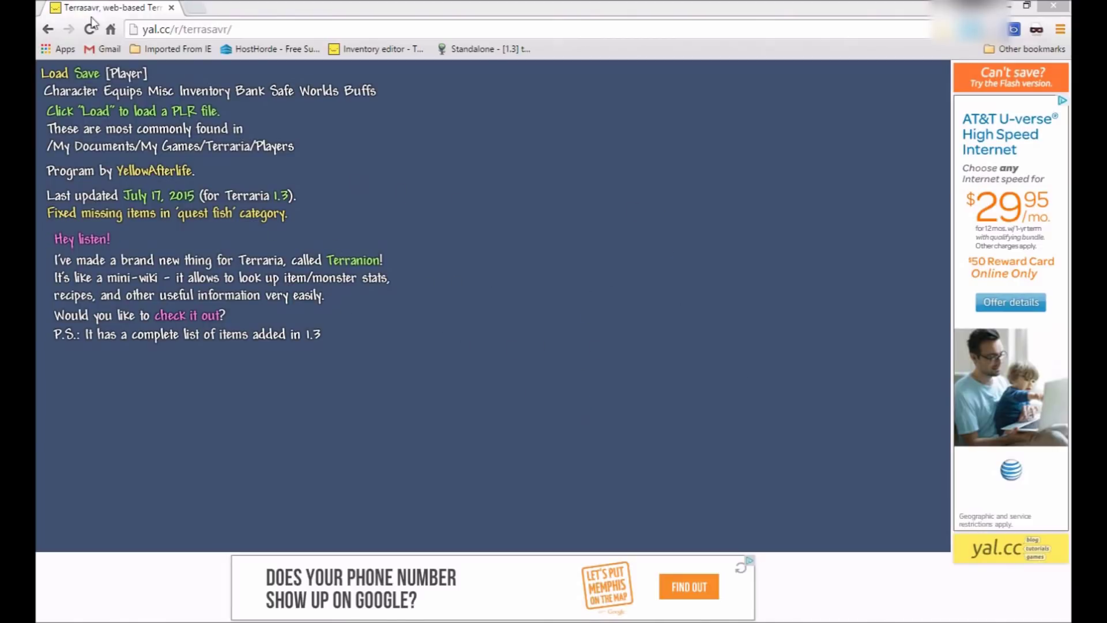
Step: Load Totaly_Legit.plr from the Terraria Players folder into Terrasavr
{"action": "left_click", "coordinate": [53, 74]}
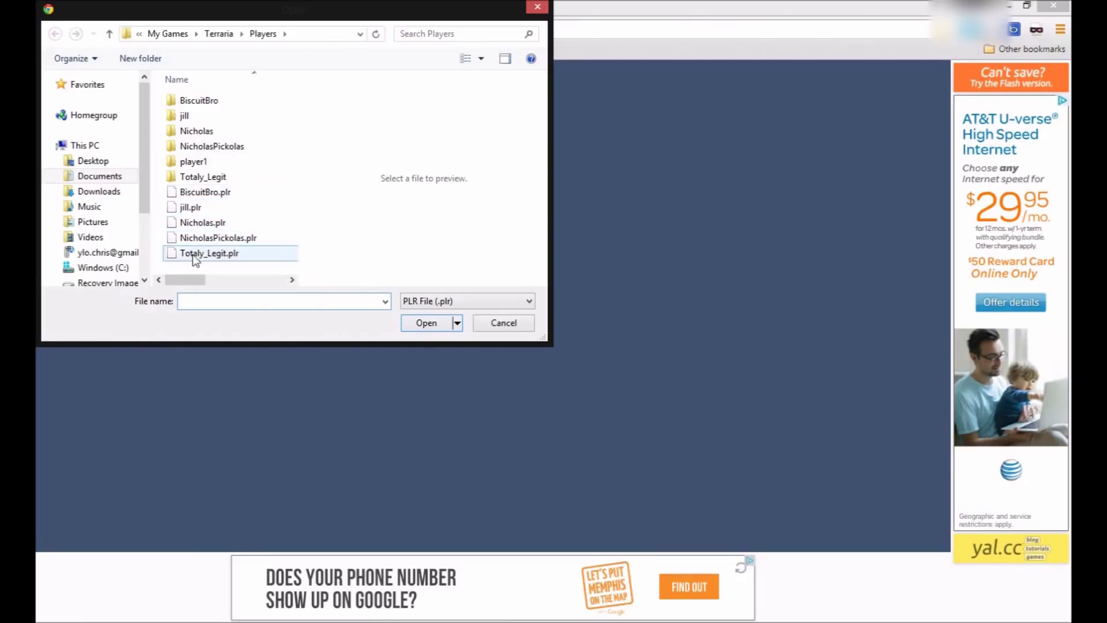
{"action": "left_click", "coordinate": [201, 254]}
{"action": "left_click", "coordinate": [429, 324]}
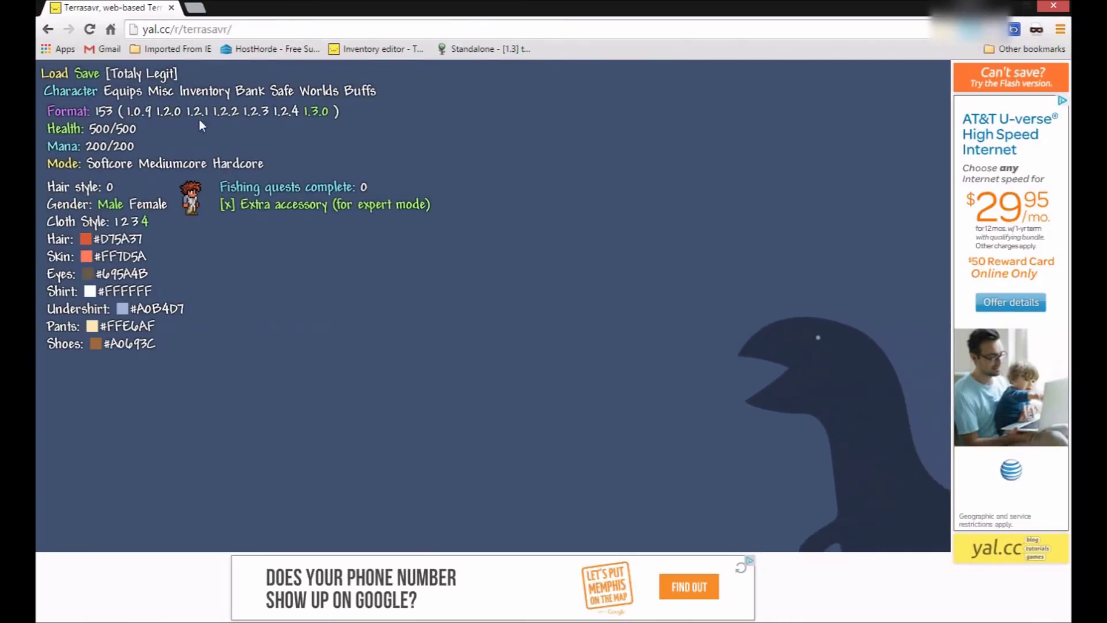
{"action": "left_click", "coordinate": [201, 90]}
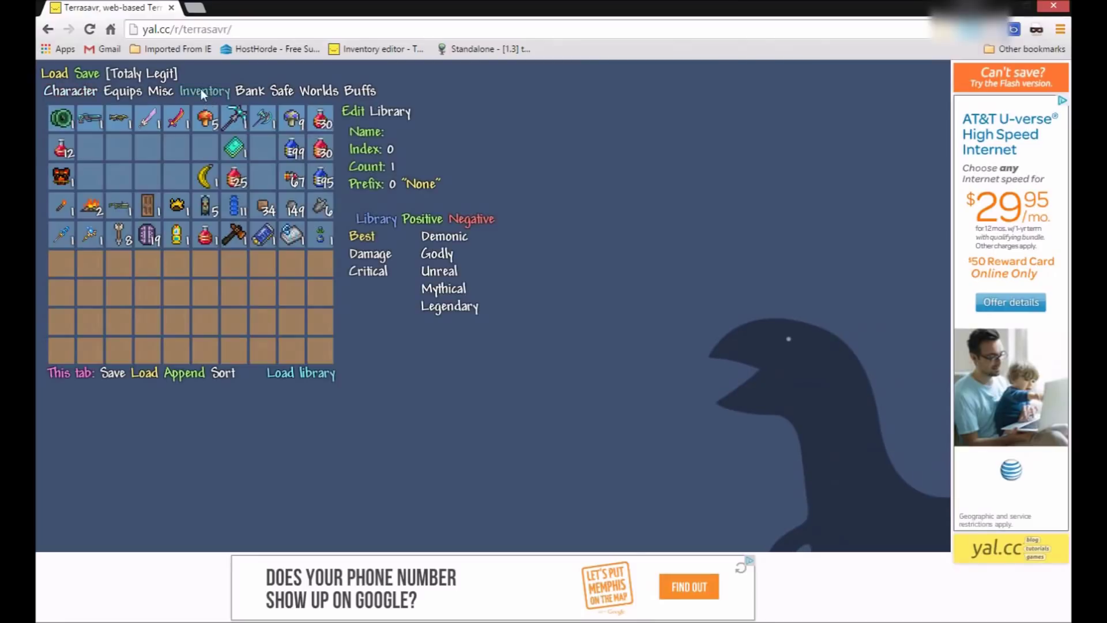
{"action": "left_click", "coordinate": [75, 93]}
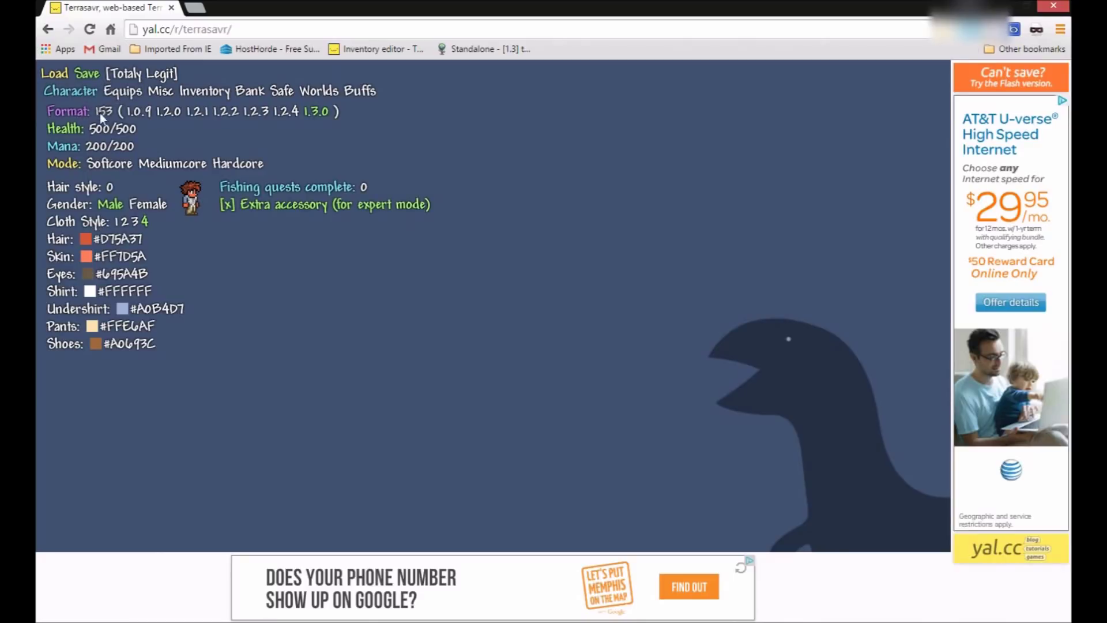
{"action": "type", "text": "1000000000"}
{"action": "key", "text": "BackSpace"}
{"action": "key", "text": "BackSpace"}
{"action": "key", "text": "BackSpace"}
{"action": "key", "text": "BackSpace"}
{"action": "key", "text": "BackSpace"}
{"action": "key", "text": "BackSpace"}
{"action": "key", "text": "BackSpace"}
{"action": "key", "text": "BackSpace"}
{"action": "key", "text": "BackSpace"}
{"action": "key", "text": "BackSpace"}
{"action": "type", "text": "1000000000"}
{"action": "key", "text": "shift+Tab"}
{"action": "key", "text": "BackSpace"}
{"action": "type", "text": "1000000000"}
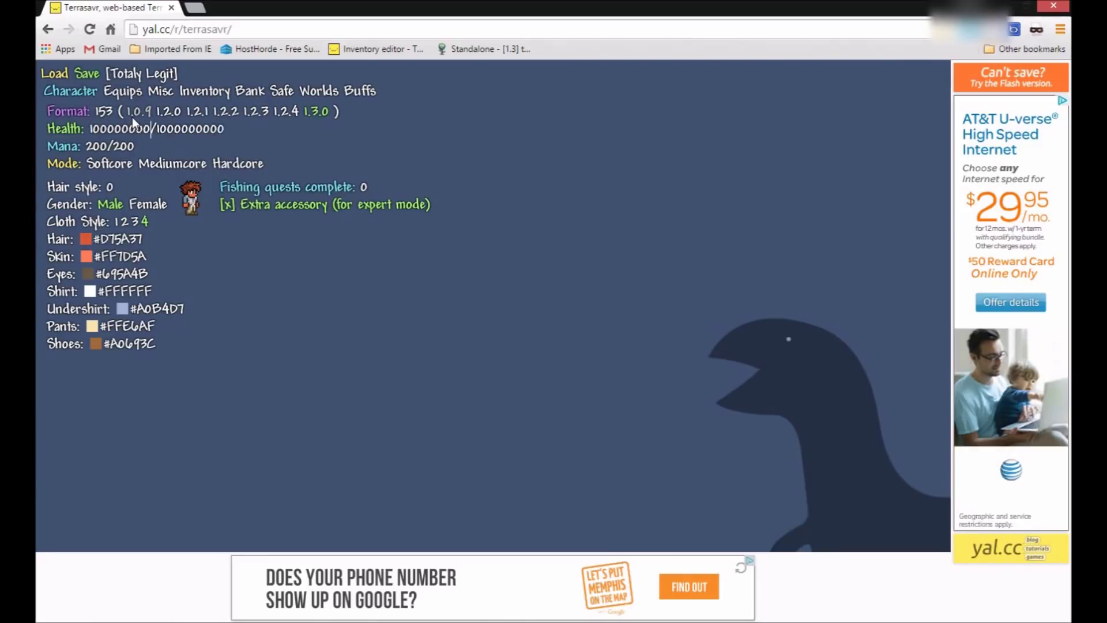
{"action": "left_click", "coordinate": [112, 147]}
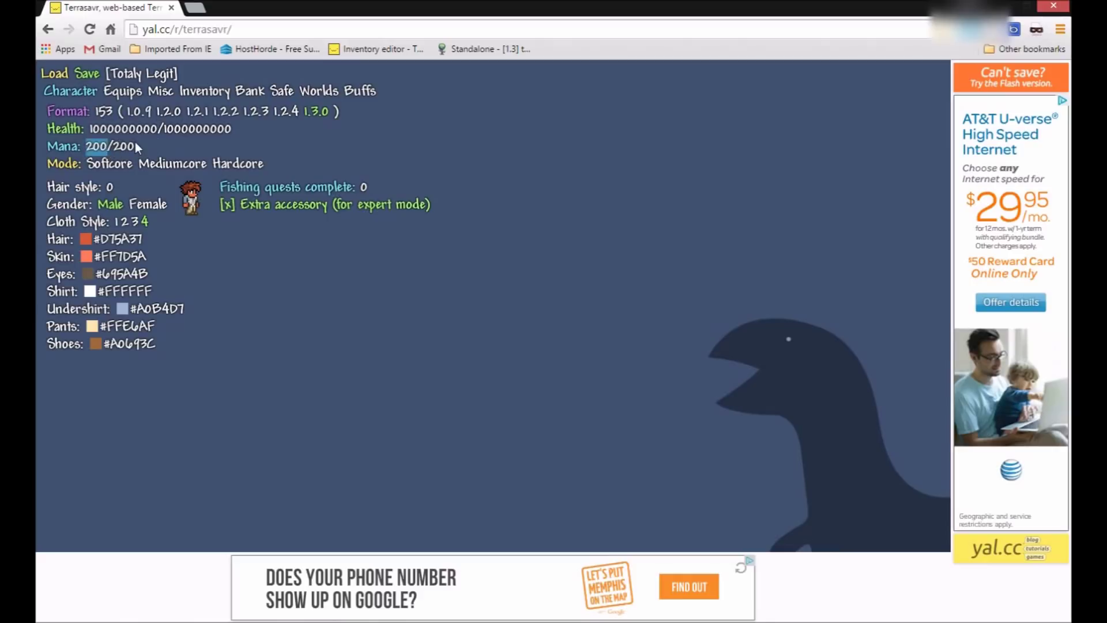
{"action": "type", "text": "10000000000"}
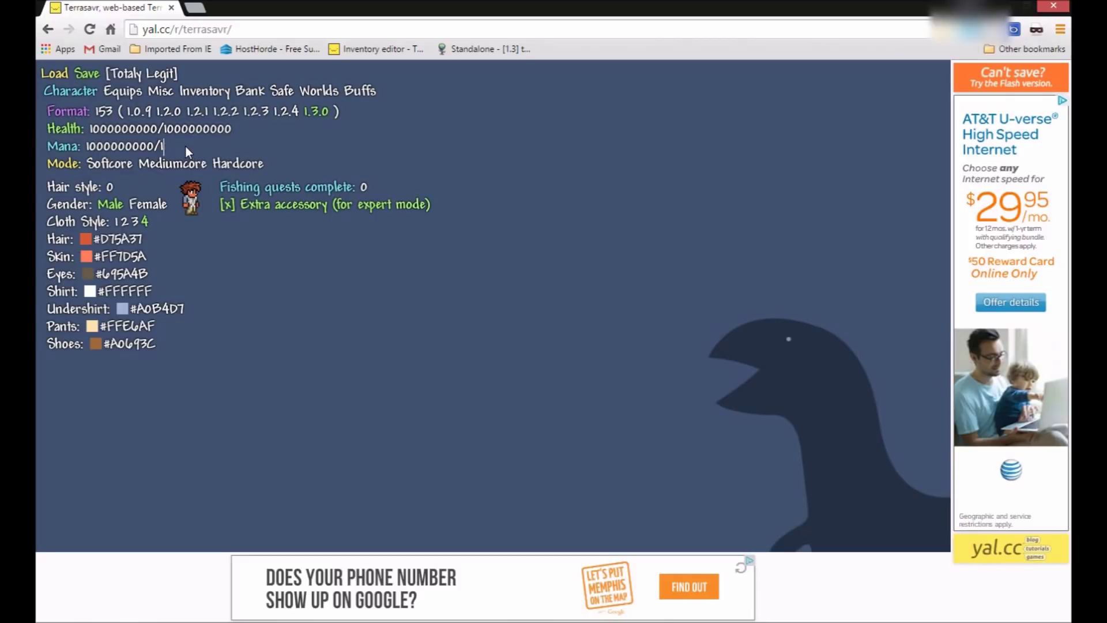
{"action": "left_click", "coordinate": [186, 147]}
{"action": "type", "text": "1000000000"}
Step: Try female gender and cloth style 1, then revert to male, cloth style 4 and unchanged hair colour
{"action": "left_click", "coordinate": [125, 205]}
{"action": "left_click", "coordinate": [116, 204]}
{"action": "left_click", "coordinate": [116, 223]}
{"action": "left_click", "coordinate": [146, 223]}
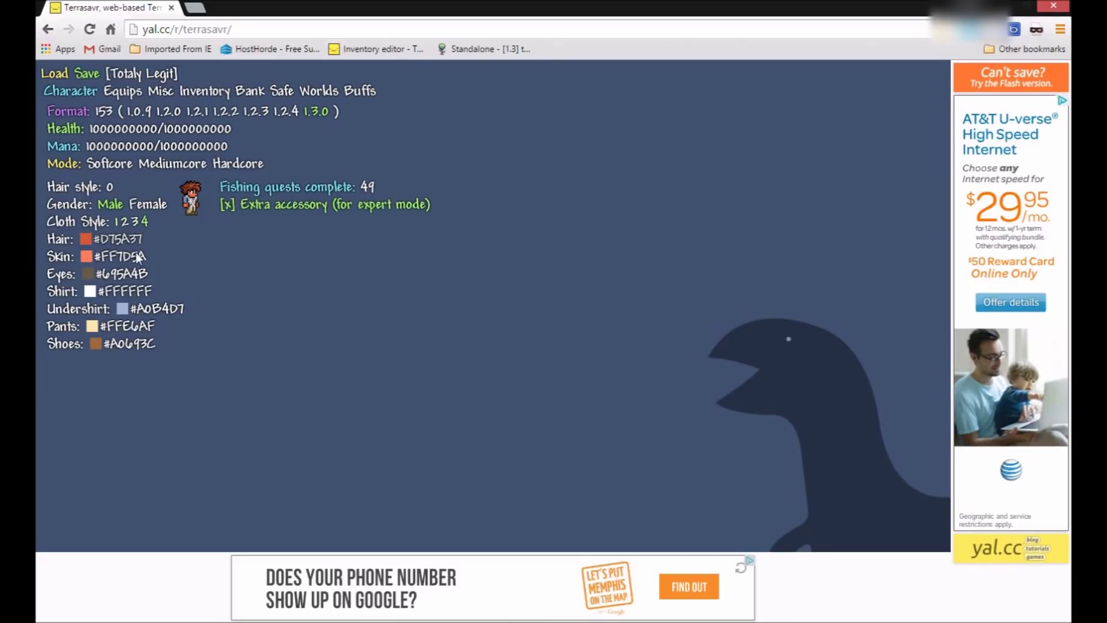
{"action": "left_click", "coordinate": [110, 243]}
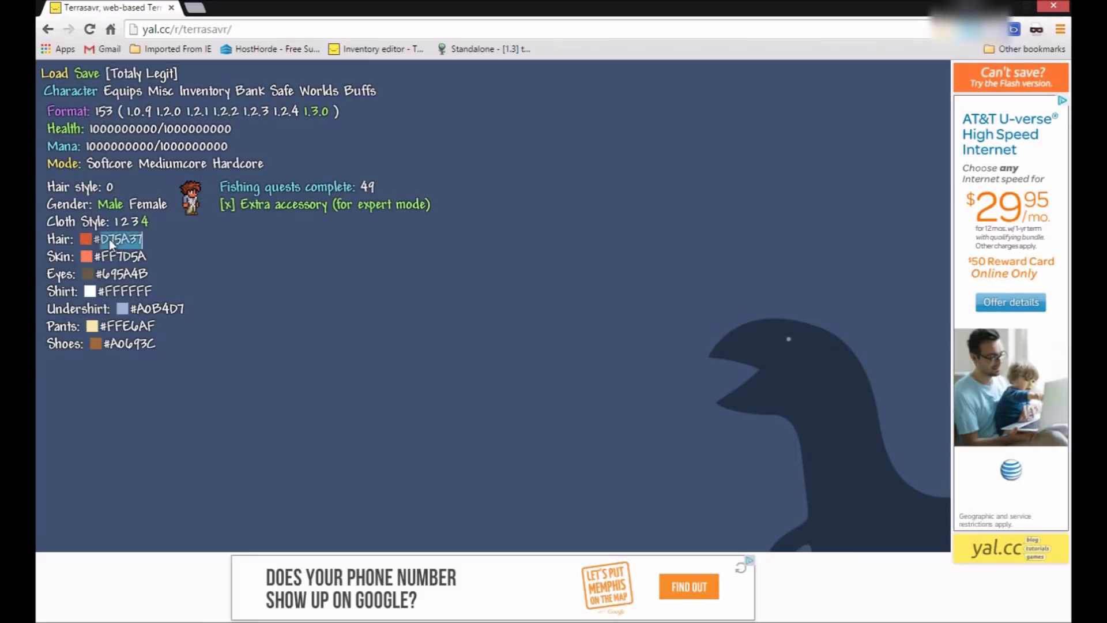
{"action": "left_click", "coordinate": [206, 254]}
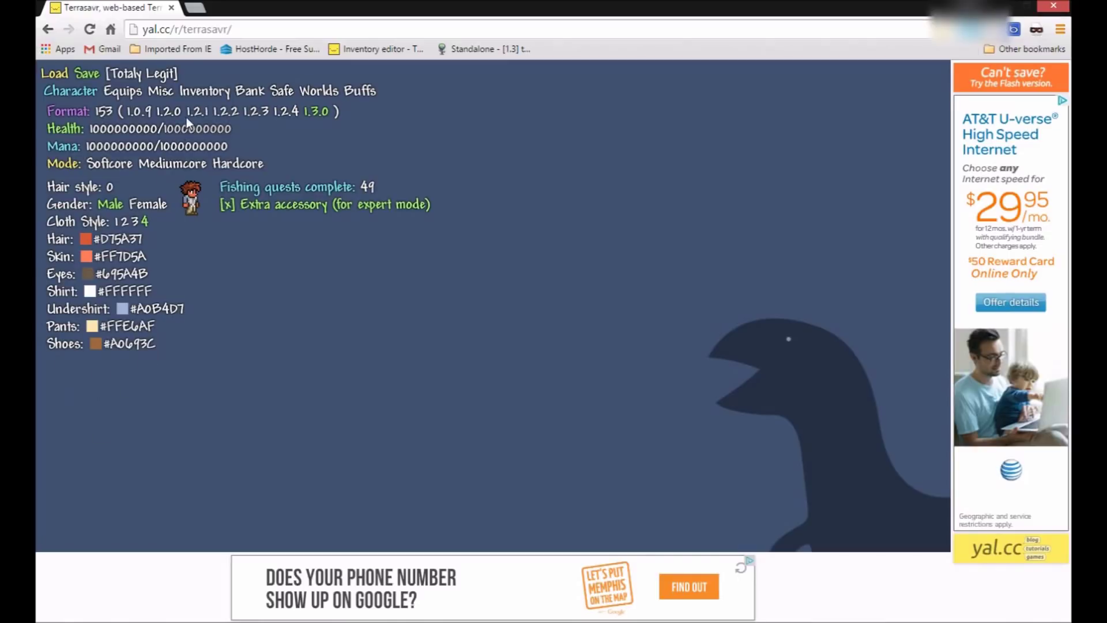
Step: Review the Equips, Misc, Inventory and Bank pages
{"action": "left_click", "coordinate": [119, 91]}
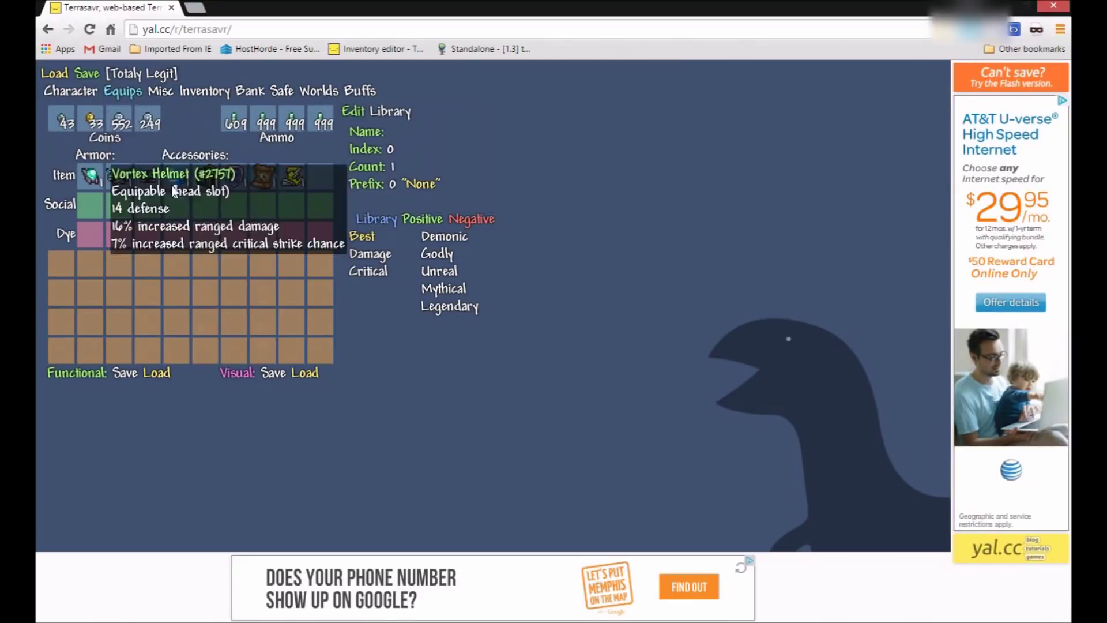
{"action": "left_click", "coordinate": [162, 93]}
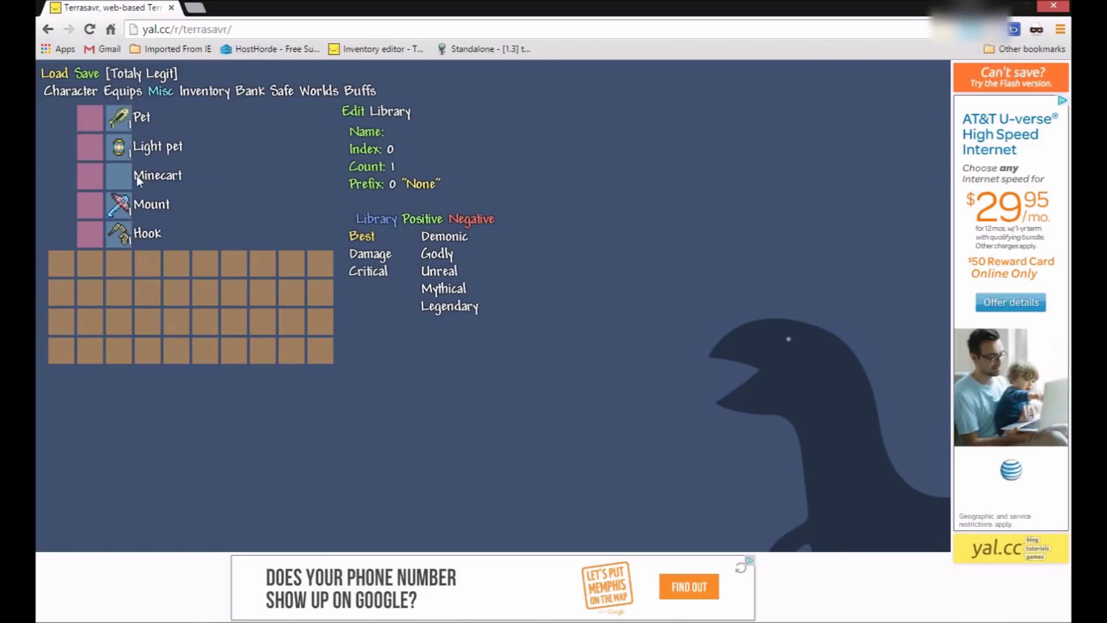
{"action": "left_click", "coordinate": [220, 95]}
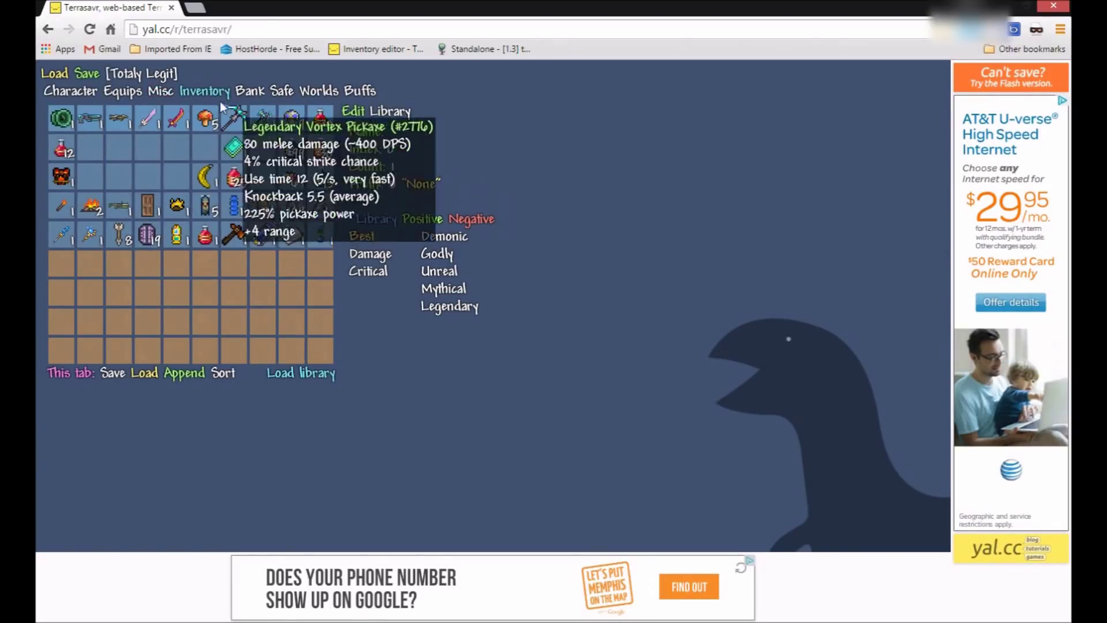
{"action": "left_click", "coordinate": [260, 93]}
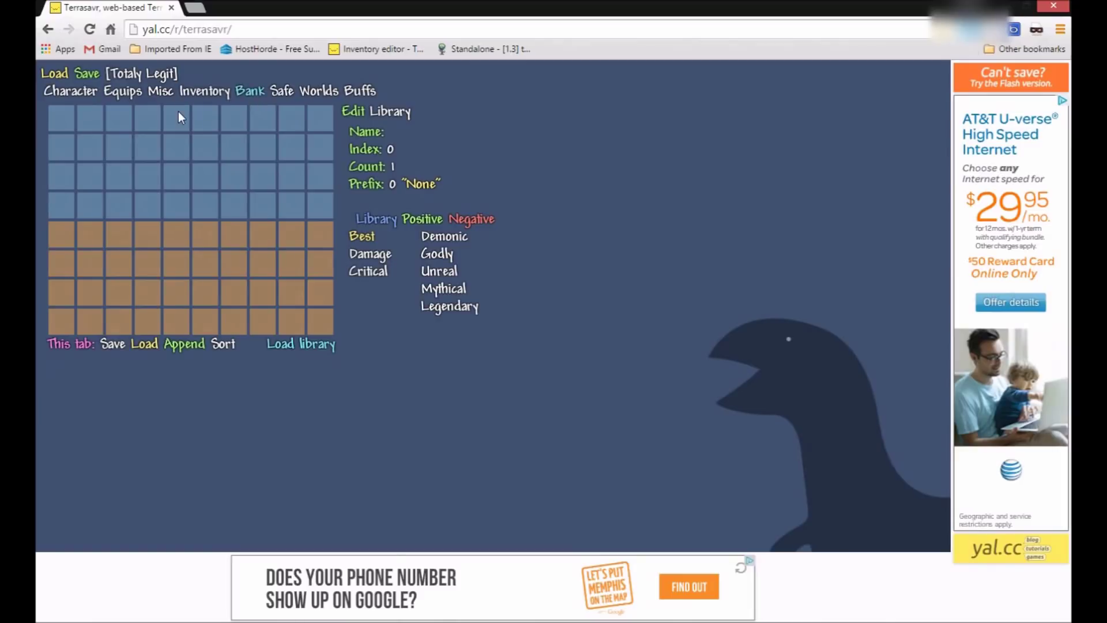
Step: Compare the bank and safe storage, then move on to the Worlds and Buffs pages
{"action": "left_click", "coordinate": [194, 186]}
{"action": "left_click", "coordinate": [290, 87]}
{"action": "left_click", "coordinate": [249, 90]}
{"action": "left_click", "coordinate": [281, 92]}
{"action": "left_click", "coordinate": [319, 92]}
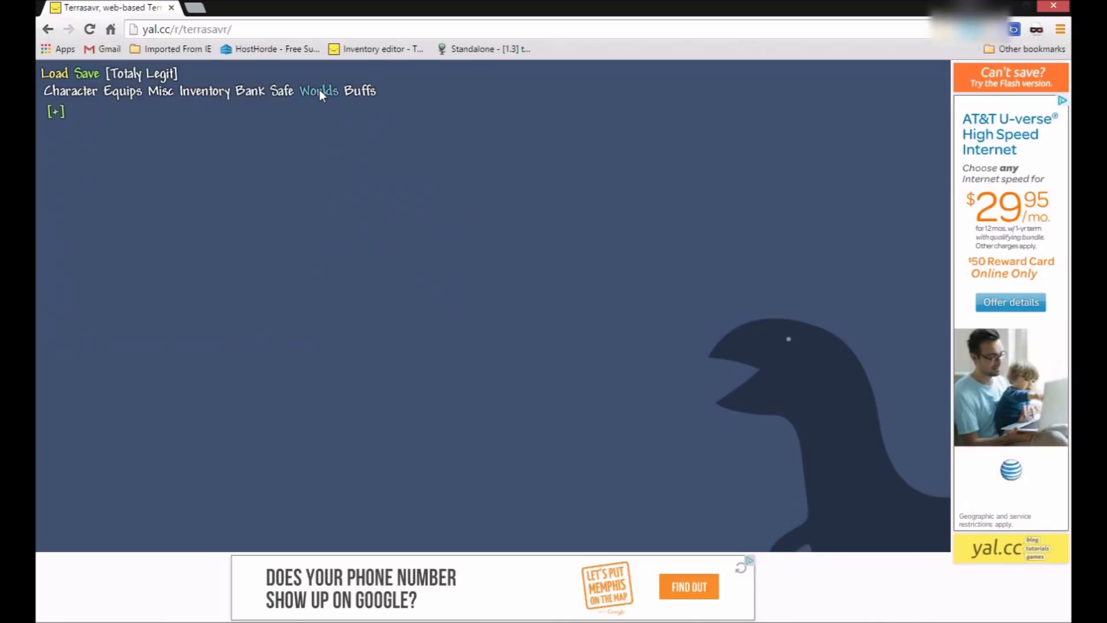
{"action": "left_click", "coordinate": [349, 92]}
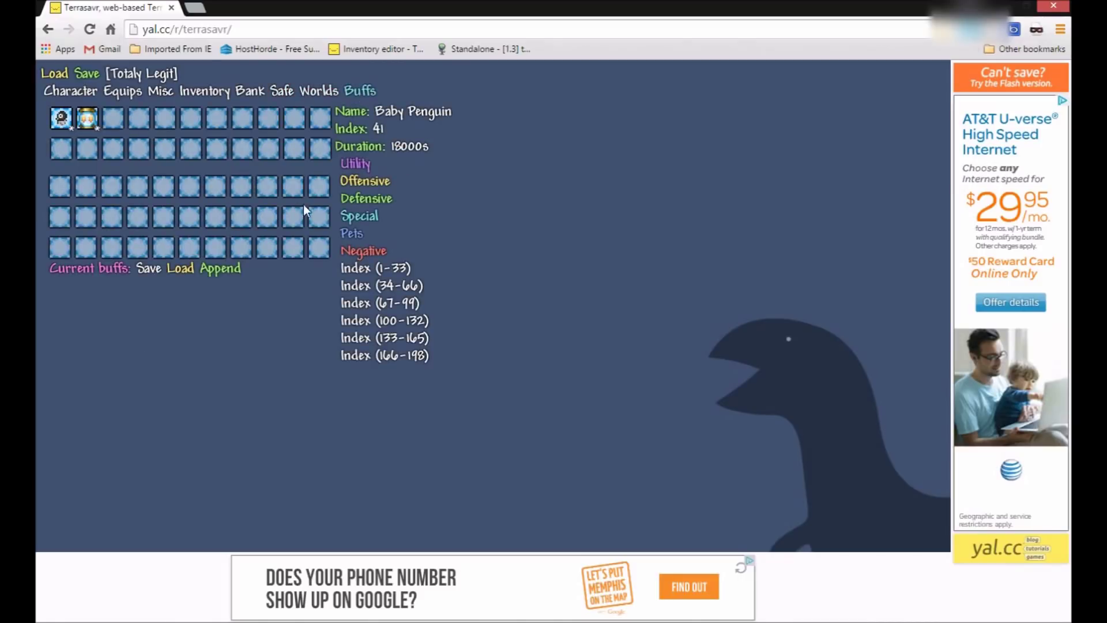
Step: Put Beetle Endurance from the 67-99 index range into an empty buff slot
{"action": "left_click", "coordinate": [276, 201]}
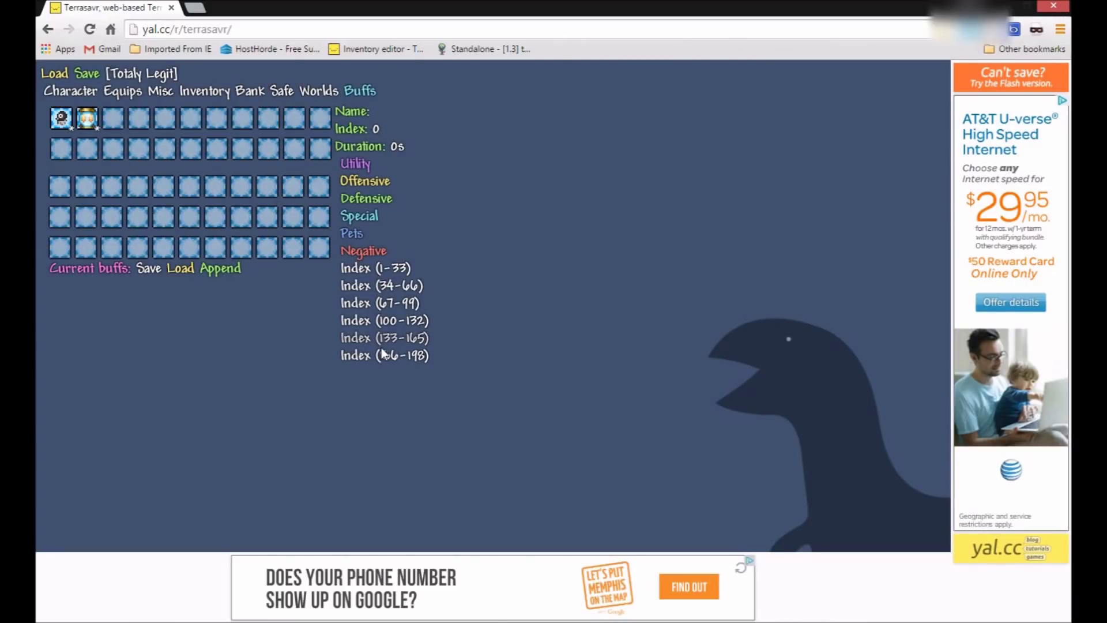
{"action": "left_click", "coordinate": [357, 285]}
{"action": "left_click", "coordinate": [397, 357]}
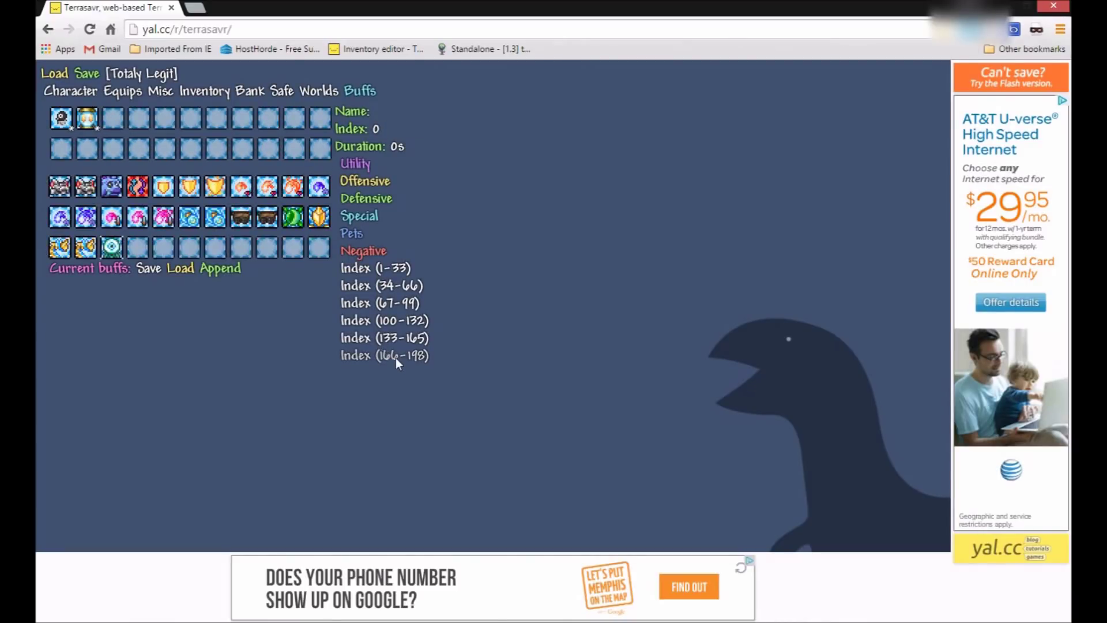
{"action": "left_click", "coordinate": [365, 320]}
{"action": "left_click", "coordinate": [370, 285]}
{"action": "left_click", "coordinate": [359, 268]}
{"action": "left_click", "coordinate": [379, 305]}
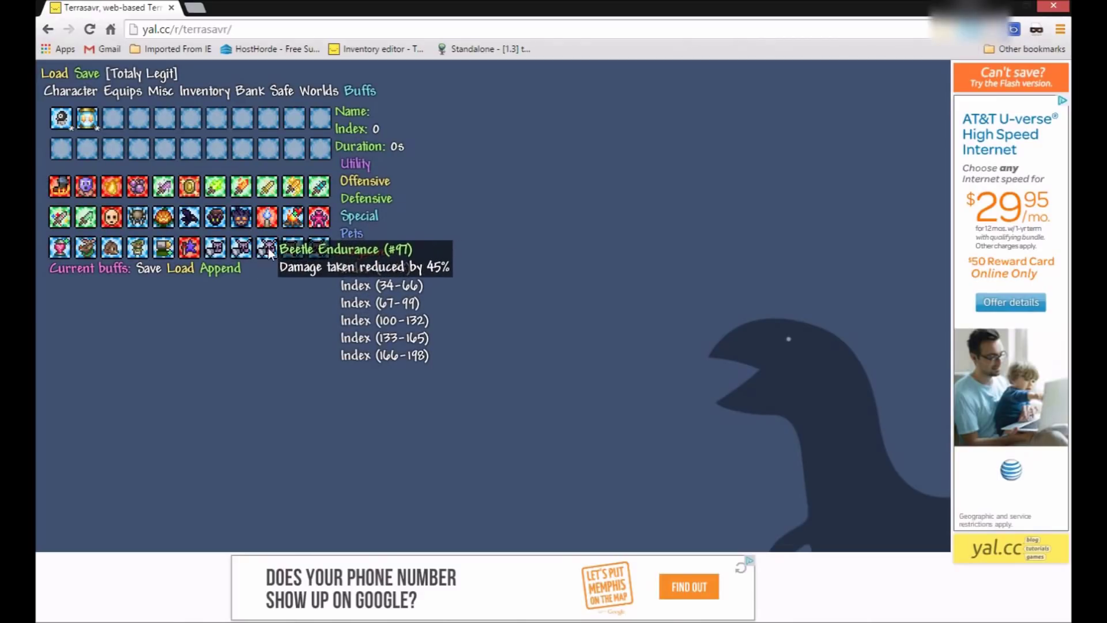
{"action": "left_click", "coordinate": [268, 253]}
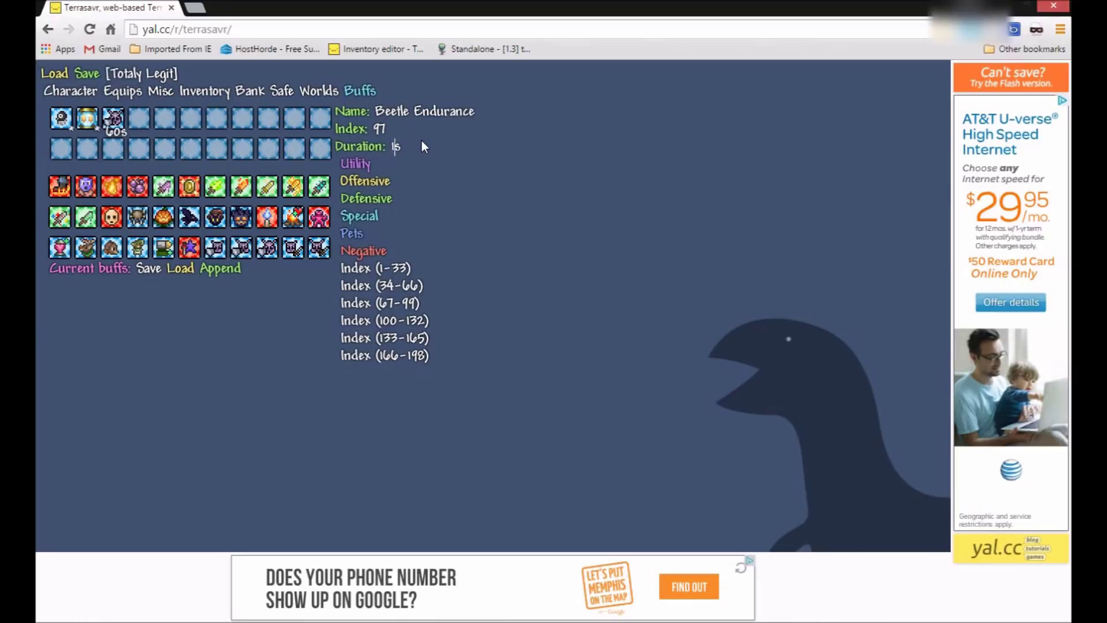
{"action": "type", "text": "0000000000000000000000"}
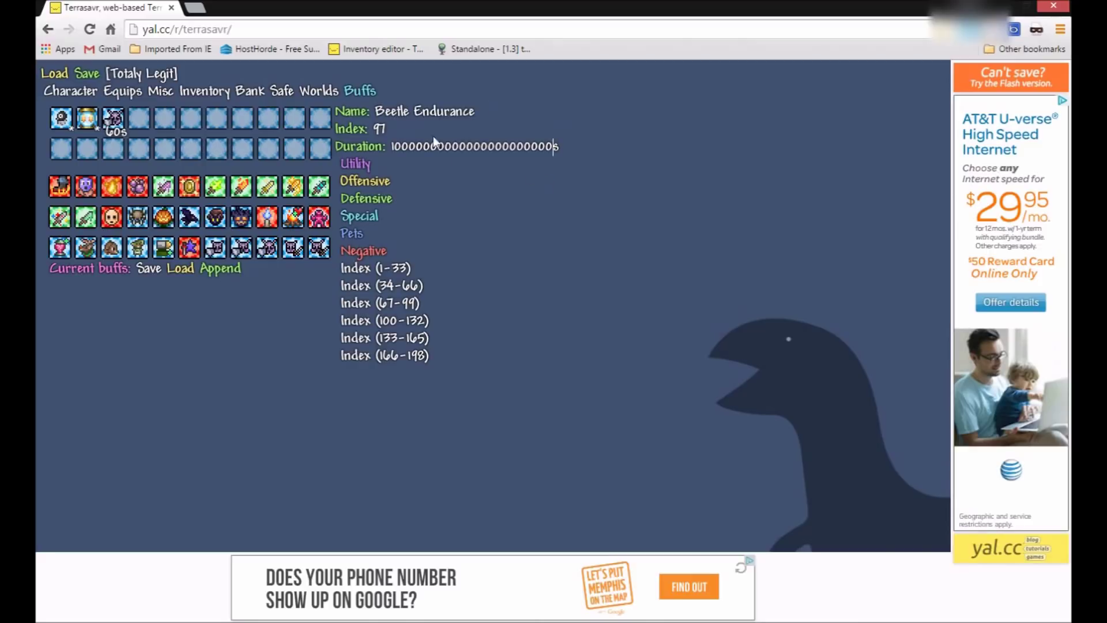
{"action": "key", "text": "Return"}
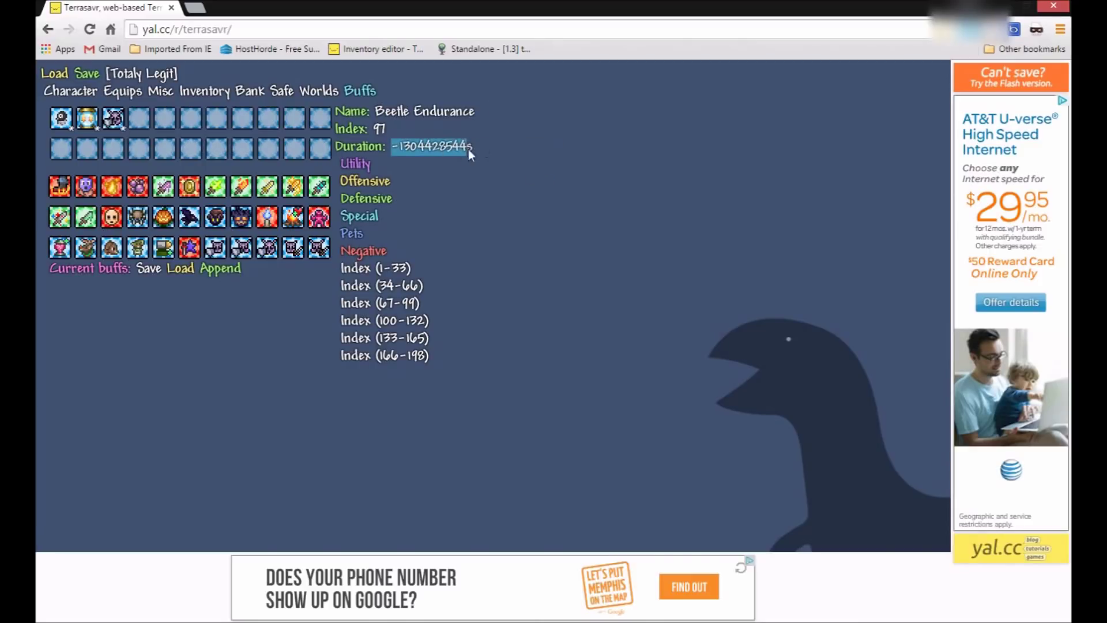
{"action": "key", "text": "BackSpace"}
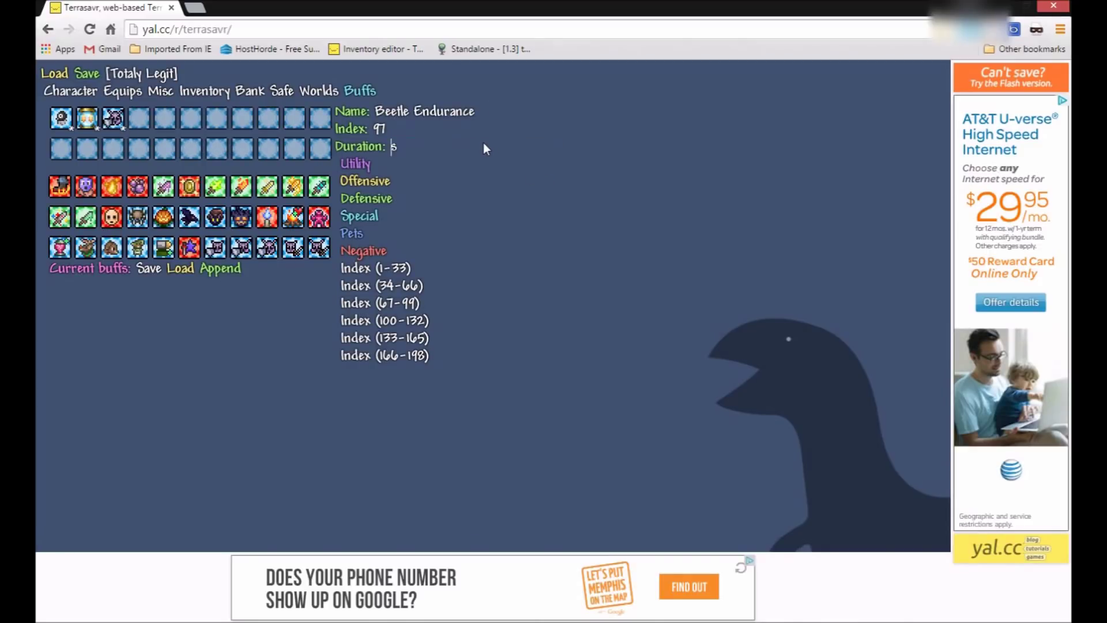
{"action": "mouse_move", "coordinate": [126, 131]}
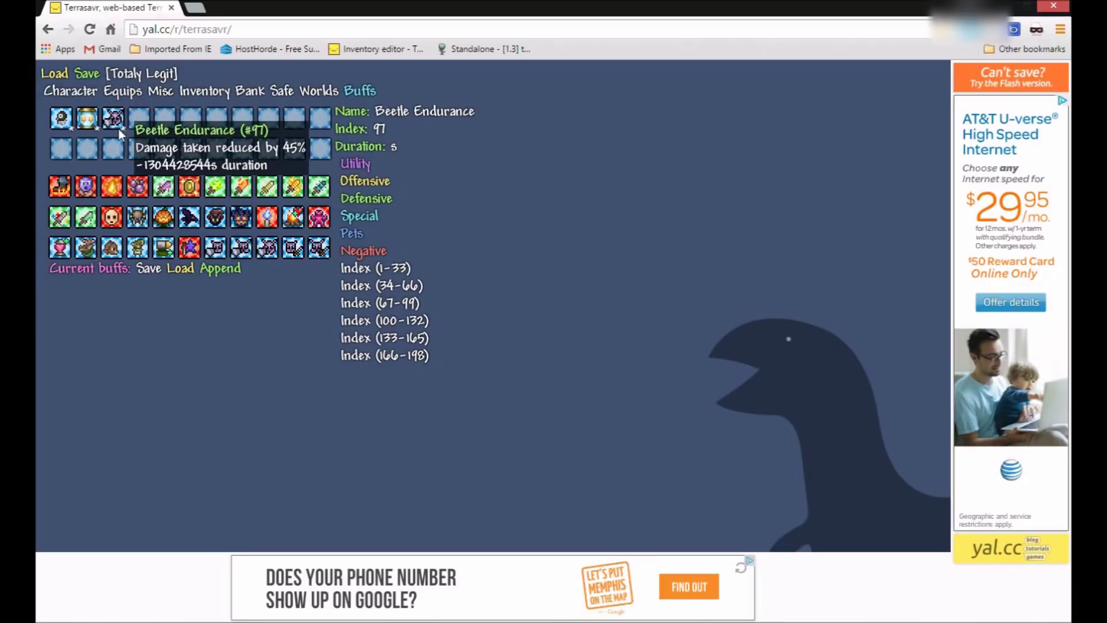
{"action": "left_click", "coordinate": [524, 248]}
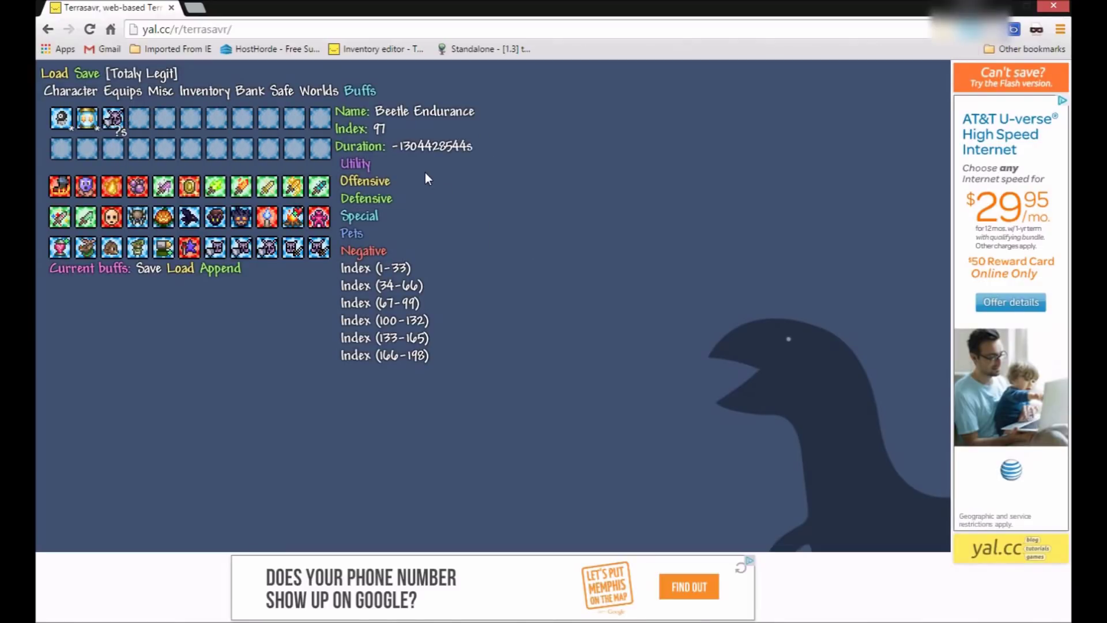
{"action": "left_click", "coordinate": [463, 143]}
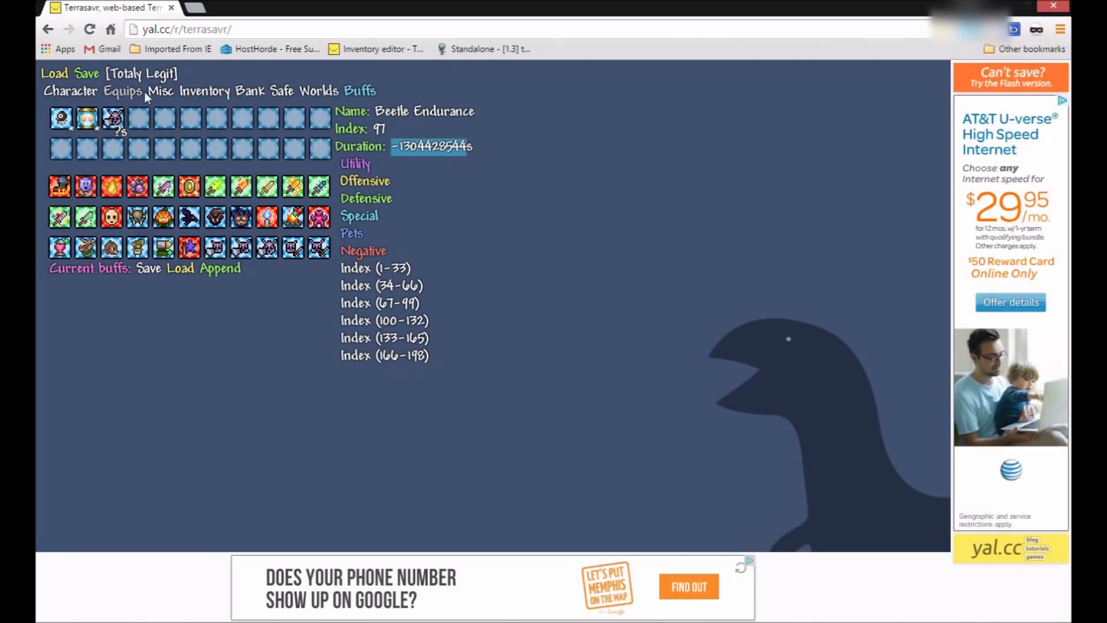
Step: Open the item library on the Inventory page and search it for 'meow' and 'terrar'
{"action": "left_click", "coordinate": [218, 92]}
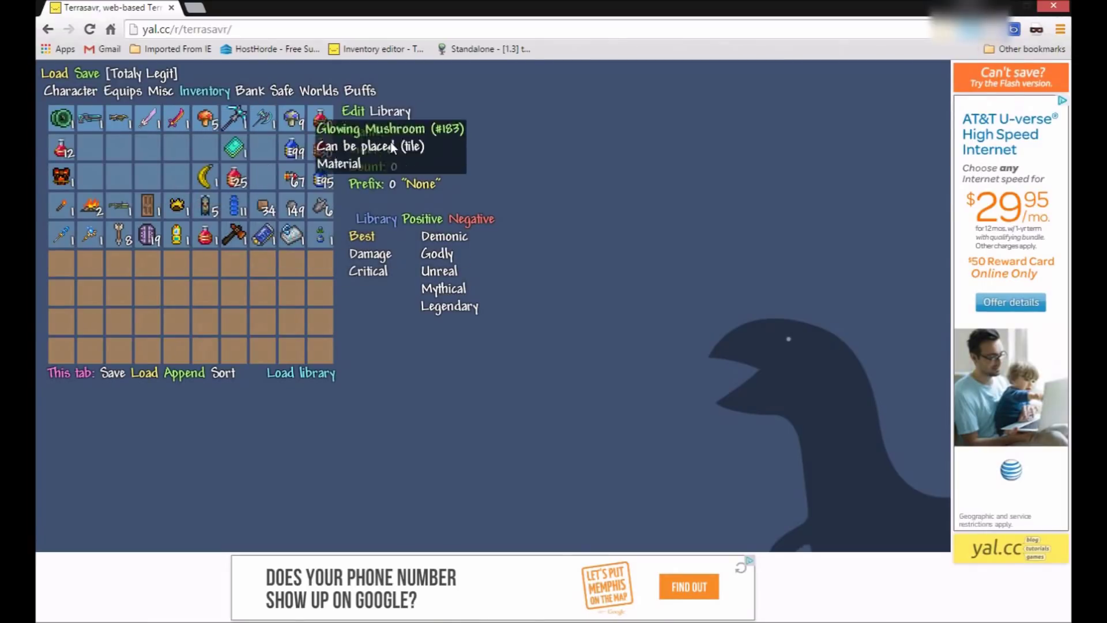
{"action": "left_click", "coordinate": [393, 113]}
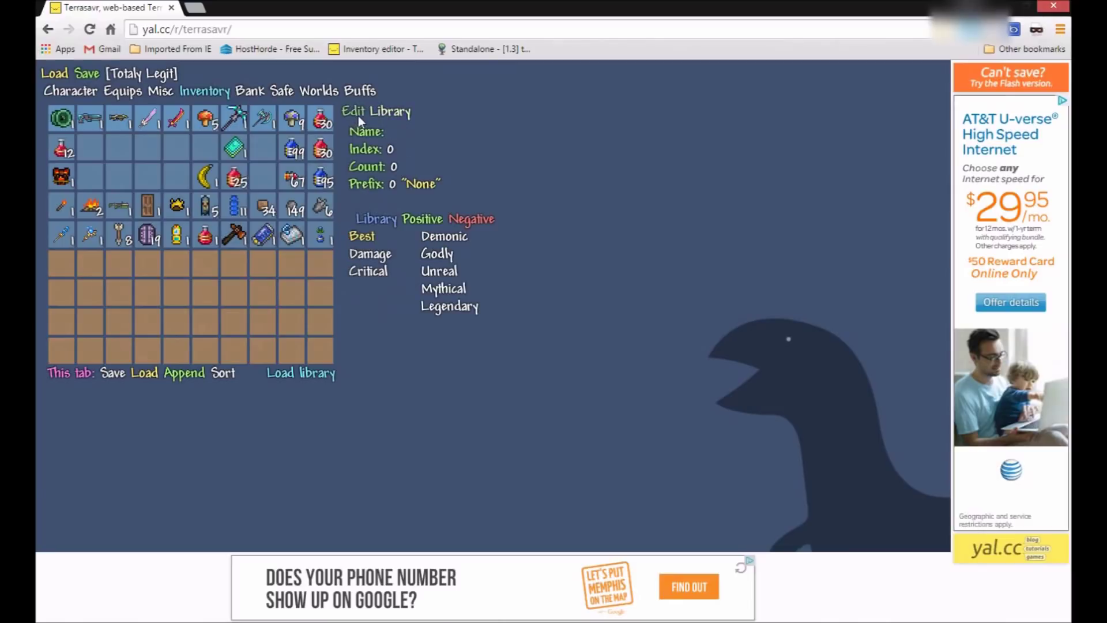
{"action": "left_click", "coordinate": [407, 112]}
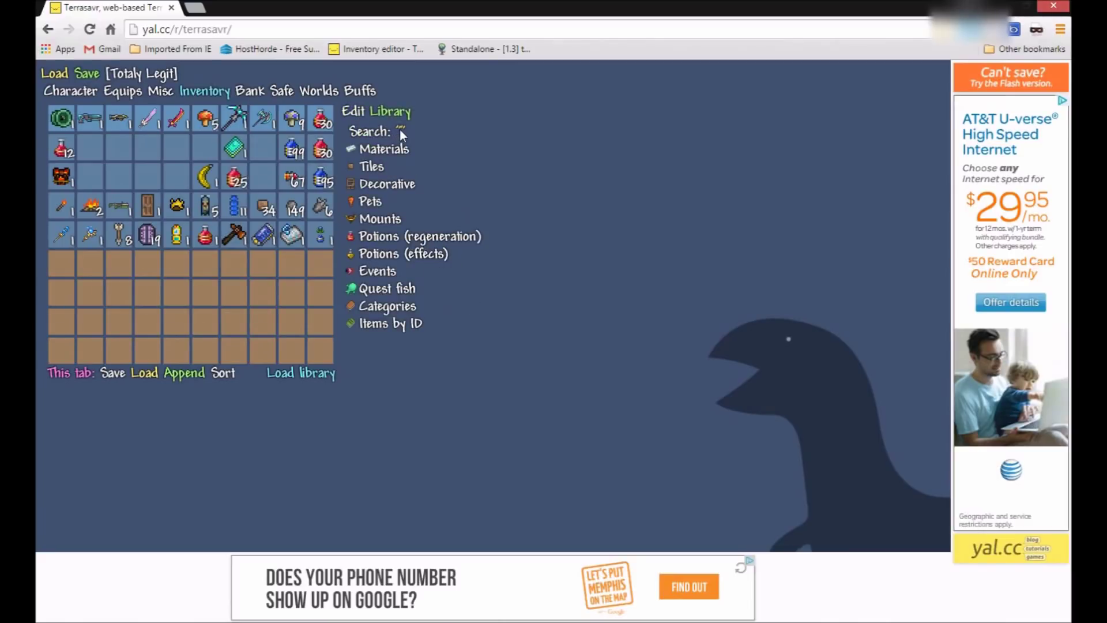
{"action": "type", "text": "m"}
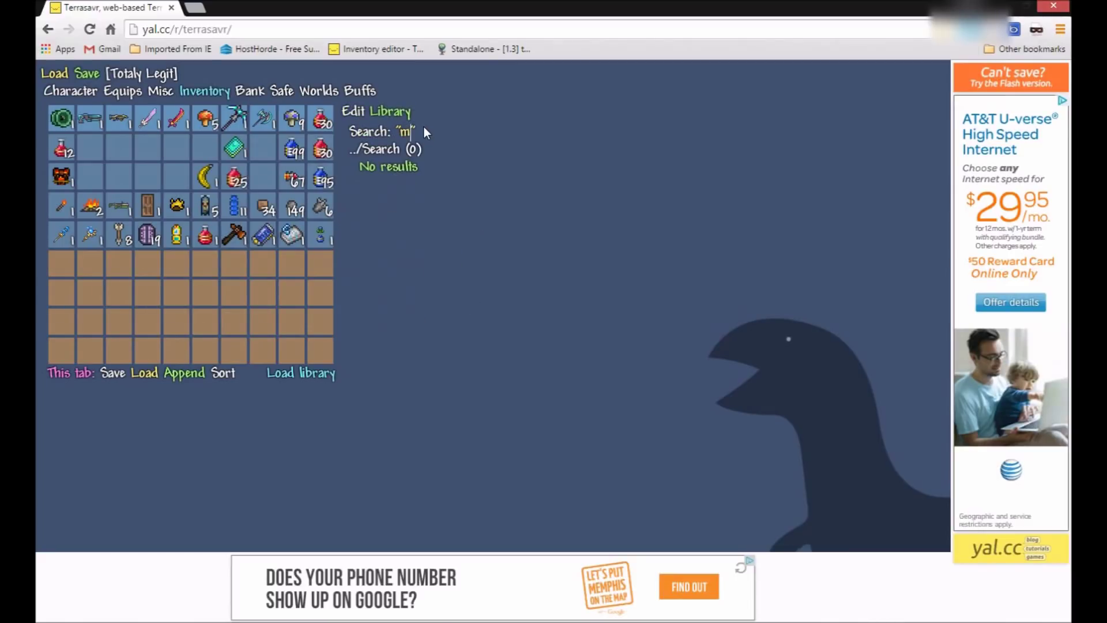
{"action": "type", "text": "eow"}
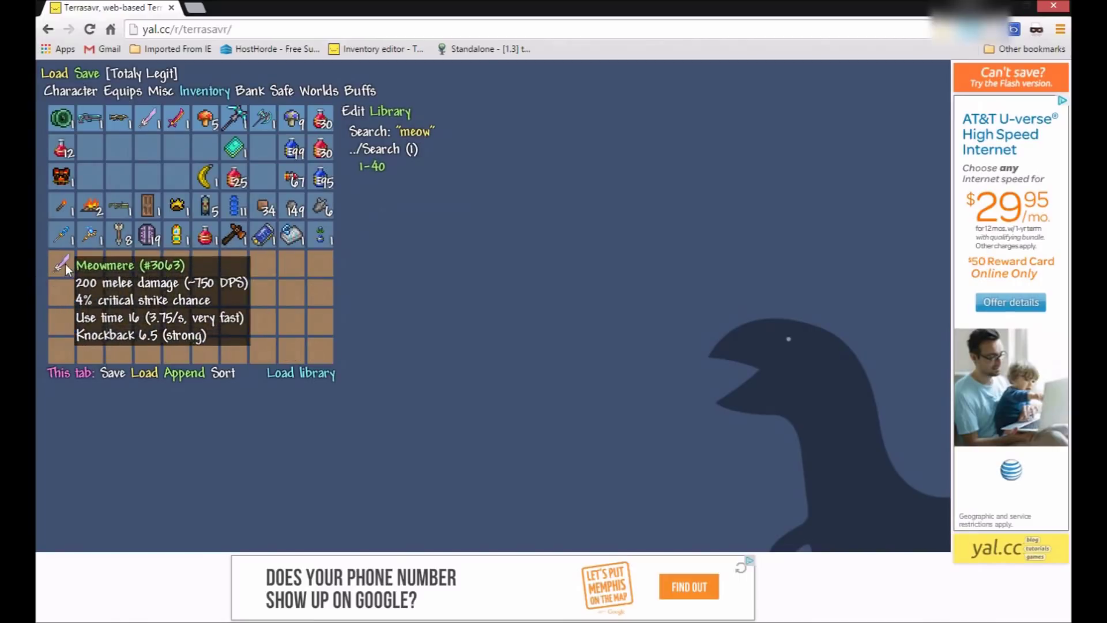
{"action": "key", "text": "BackSpace"}
{"action": "key", "text": "BackSpace"}
{"action": "key", "text": "BackSpace"}
{"action": "key", "text": "BackSpace"}
{"action": "type", "text": "terrar"}
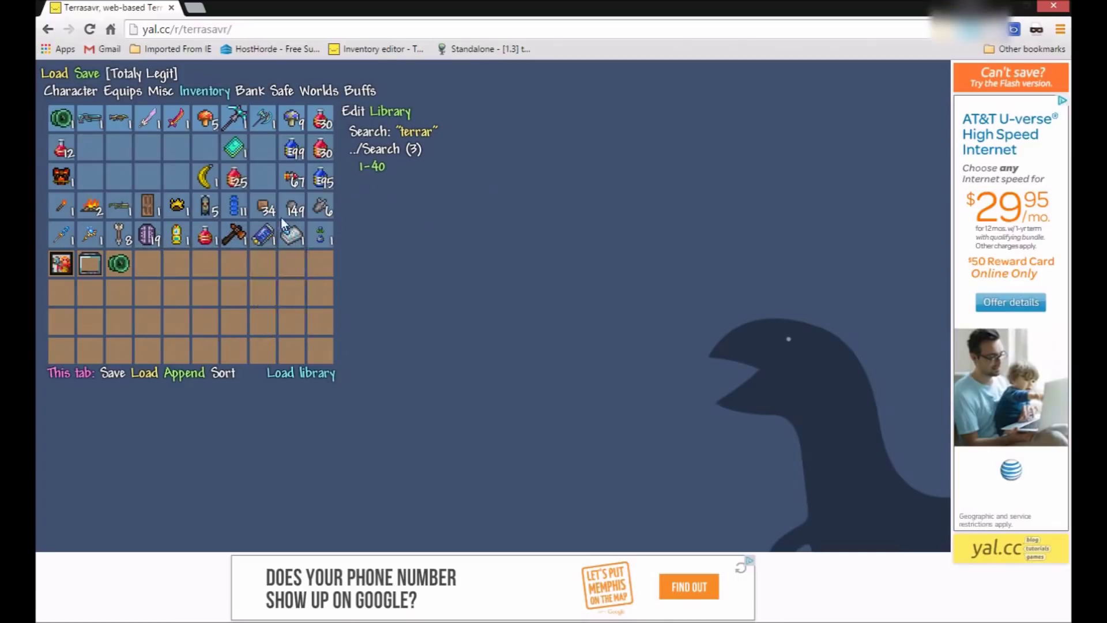
{"action": "key", "text": "BackSpace"}
{"action": "key", "text": "BackSpace"}
{"action": "key", "text": "BackSpace"}
{"action": "key", "text": "BackSpace"}
{"action": "key", "text": "BackSpace"}
{"action": "key", "text": "BackSpace"}
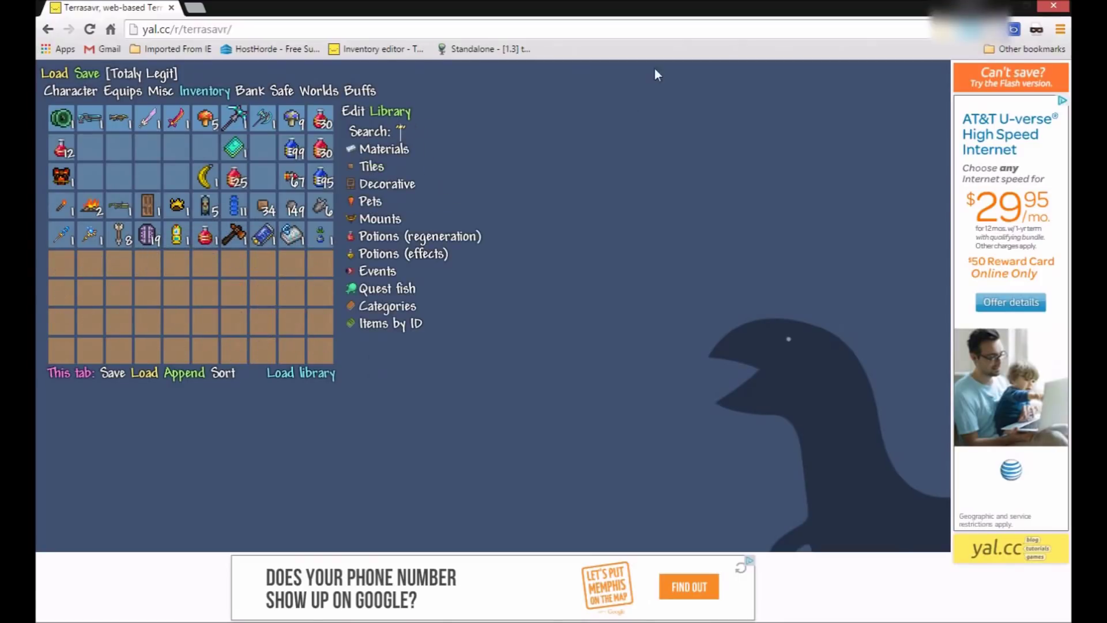
Step: Load several Pre-Hardmode material sets, including Jungle & Bone and Meteor & Molten, into the inventory
{"action": "left_click", "coordinate": [387, 151]}
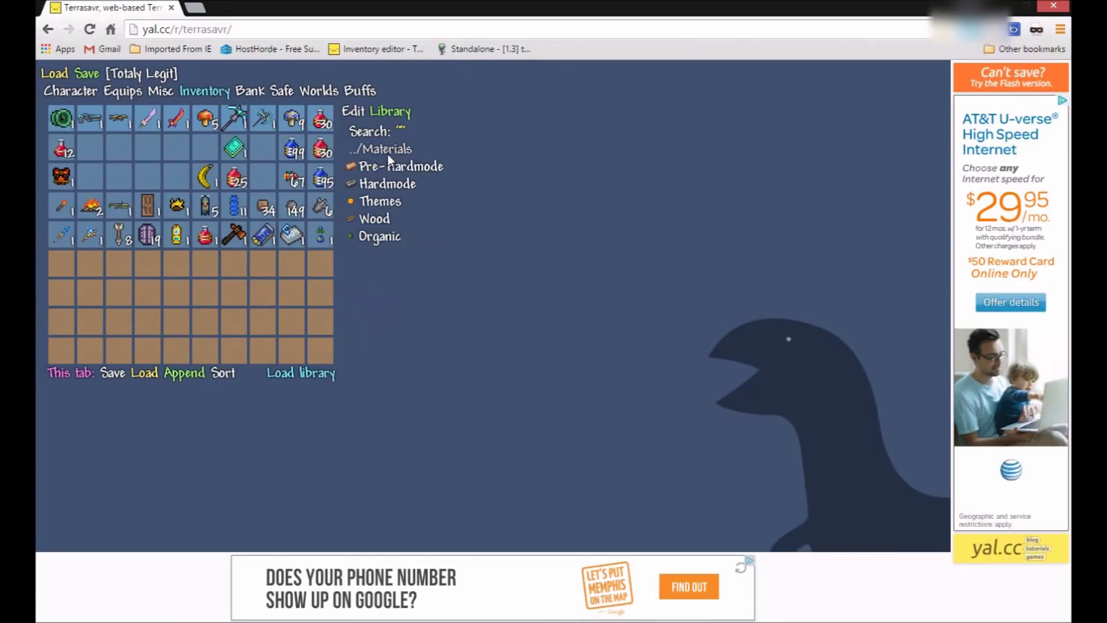
{"action": "left_click", "coordinate": [396, 168]}
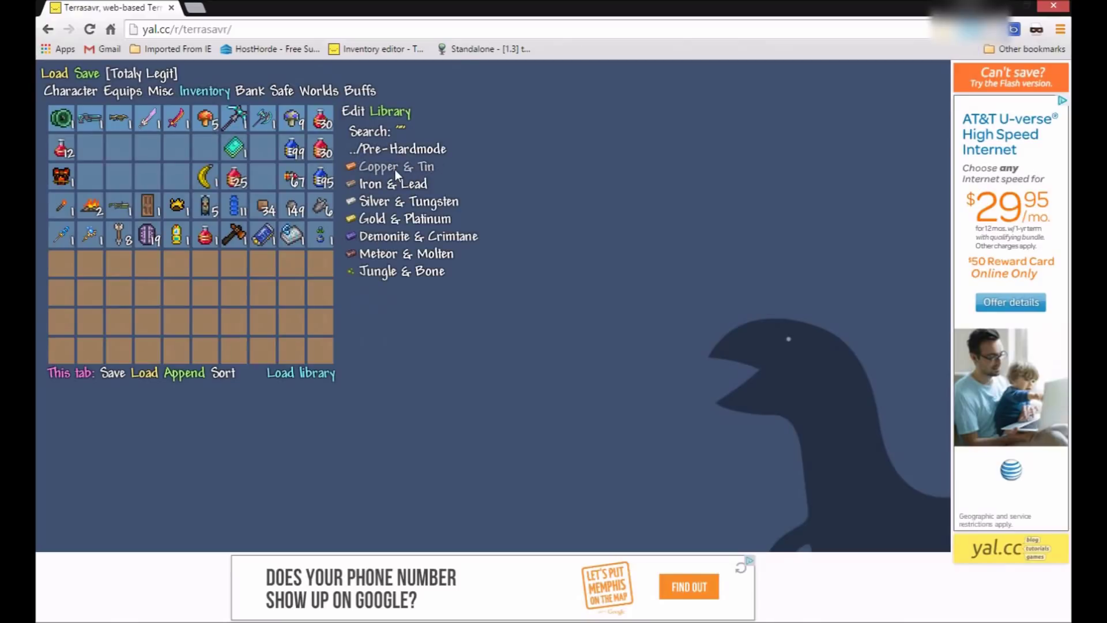
{"action": "left_click", "coordinate": [390, 236]}
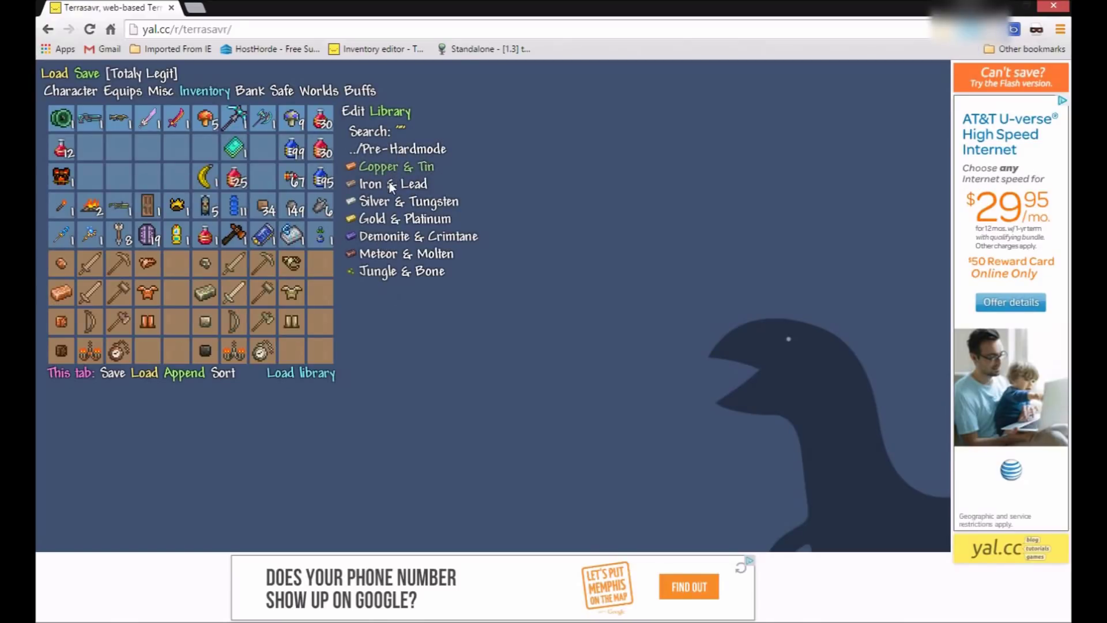
{"action": "left_click", "coordinate": [395, 253]}
{"action": "left_click", "coordinate": [398, 271]}
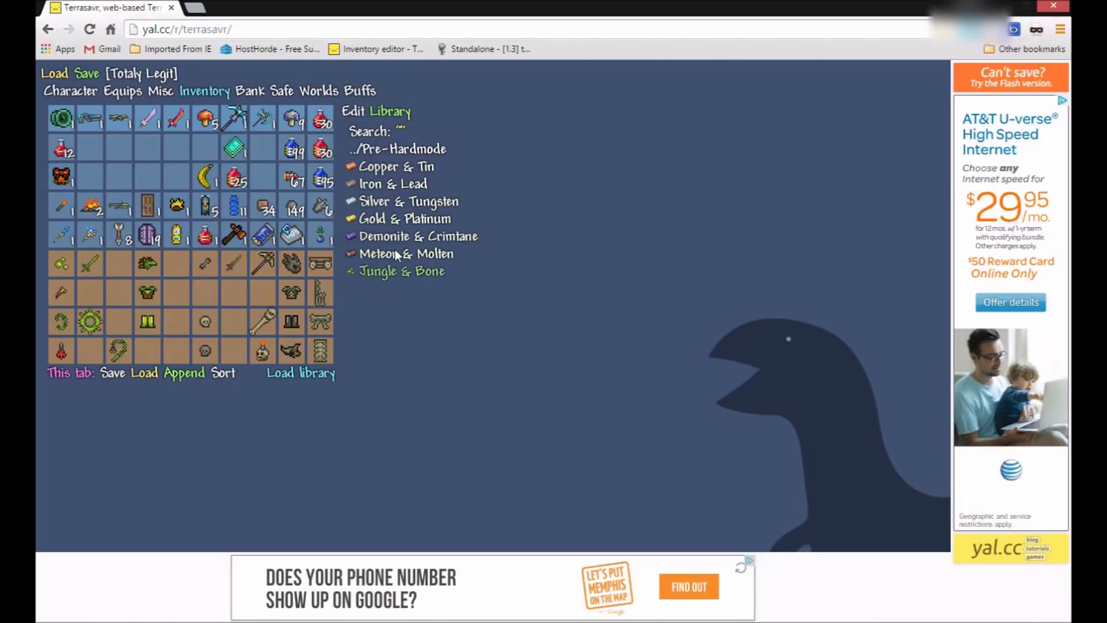
{"action": "left_click", "coordinate": [393, 168]}
{"action": "left_click", "coordinate": [390, 237]}
{"action": "left_click", "coordinate": [392, 254]}
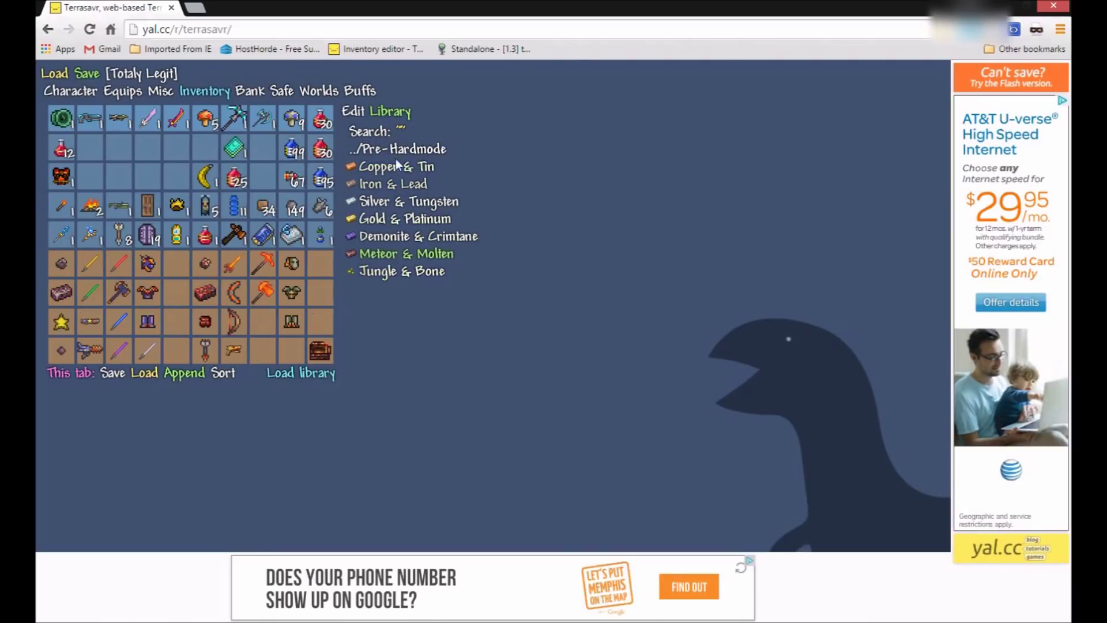
{"action": "left_click", "coordinate": [387, 149]}
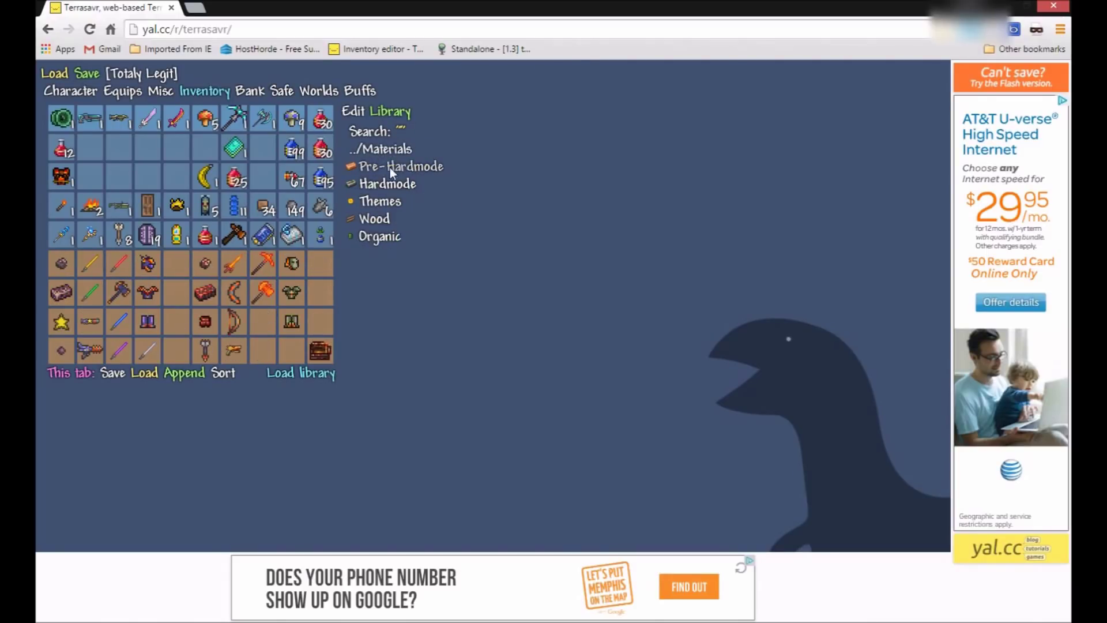
Step: Load Hardmode material sets such as Nebula & Stardust, Solar & Vortex and Luminite & Martian
{"action": "left_click", "coordinate": [383, 185]}
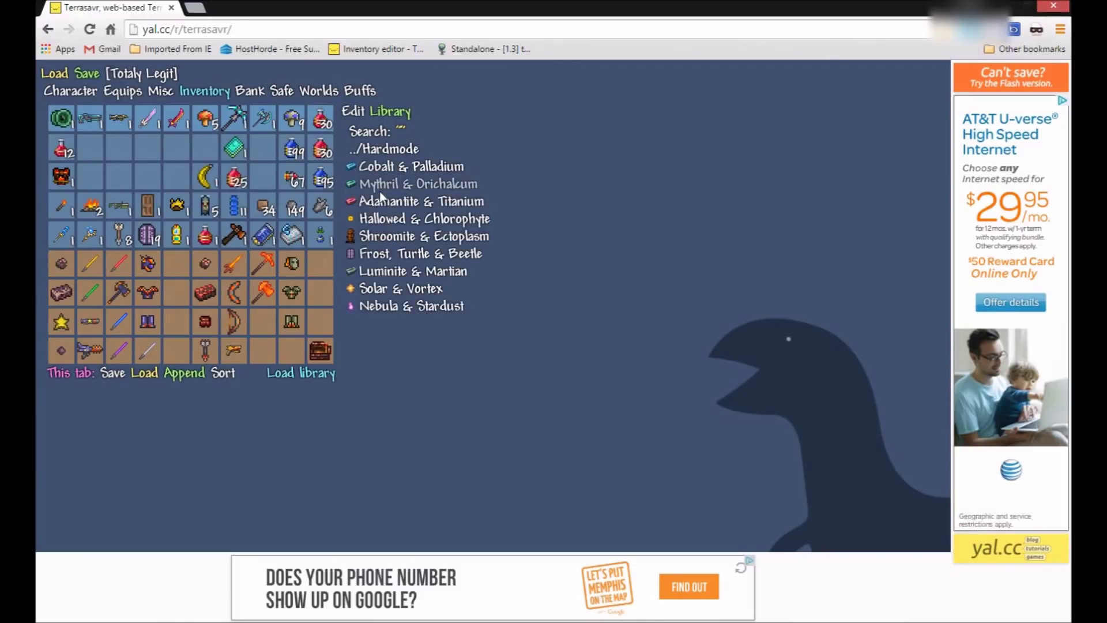
{"action": "left_click", "coordinate": [383, 307]}
{"action": "left_click", "coordinate": [386, 290]}
{"action": "left_click", "coordinate": [387, 273]}
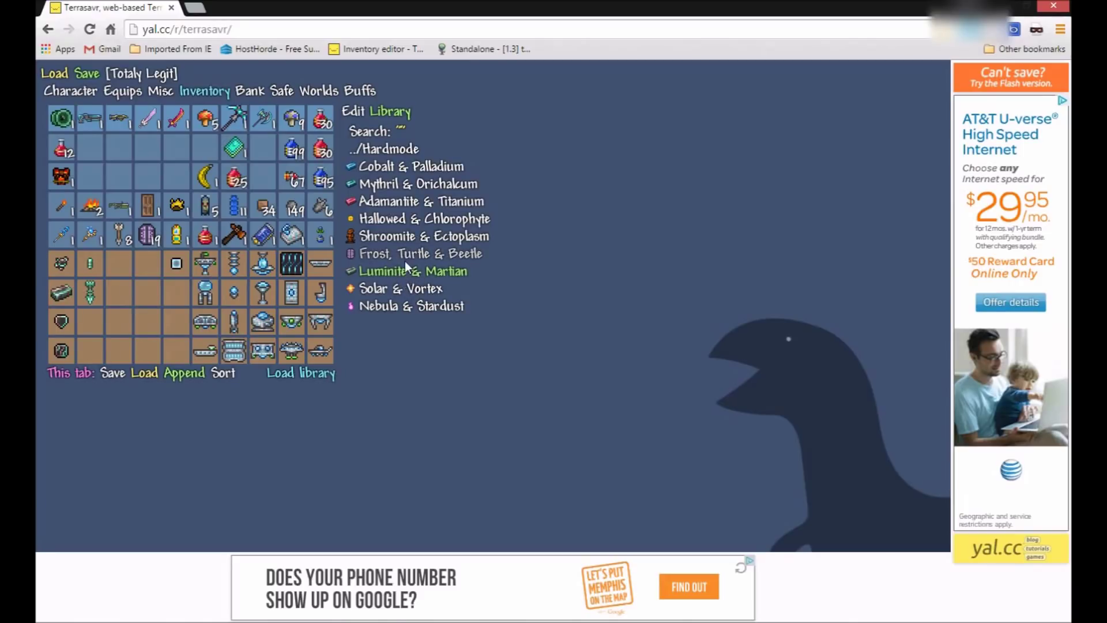
{"action": "left_click_drag", "start_coordinate": [405, 262], "coordinate": [378, 139]}
{"action": "left_click", "coordinate": [377, 149]}
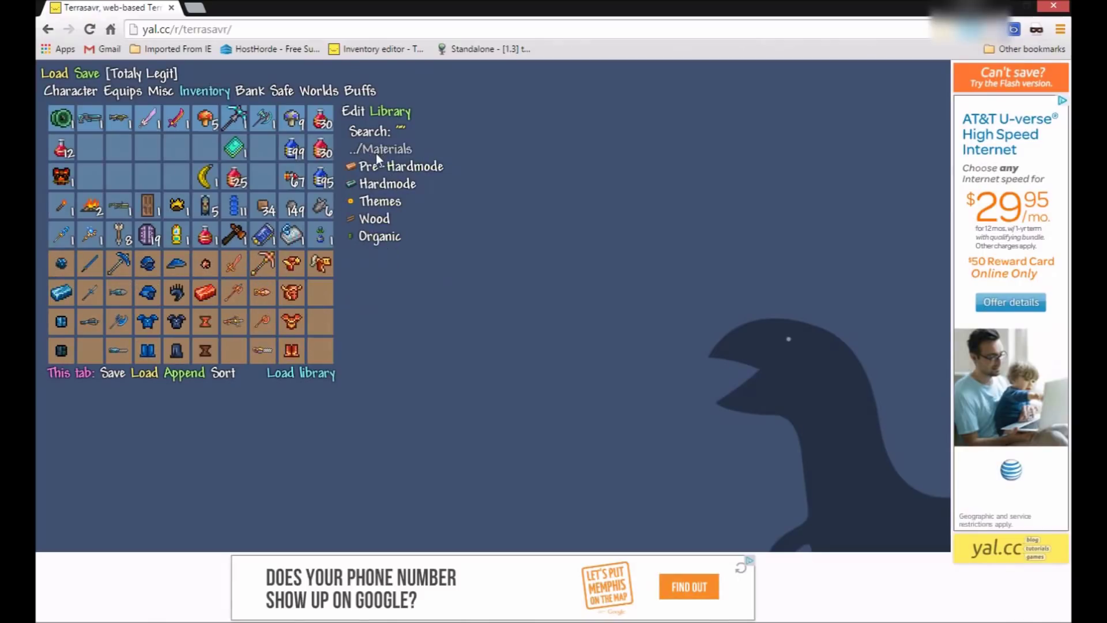
Step: Load theme furniture sets, ending on Pink dungeon, and glance at the Wood and Organic lists
{"action": "left_click", "coordinate": [383, 203]}
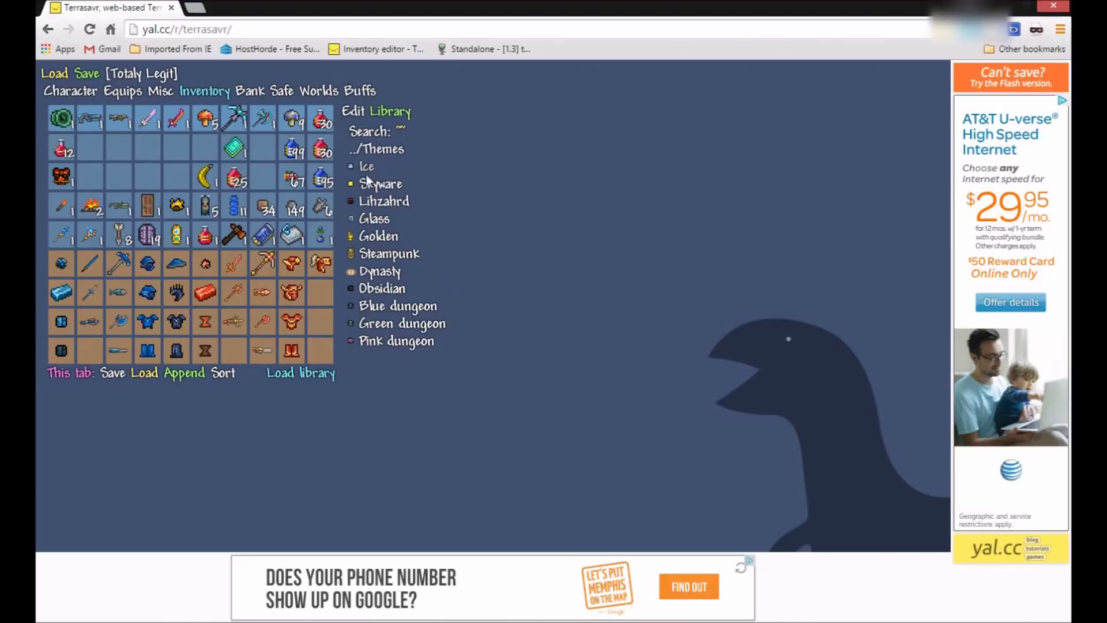
{"action": "left_click_drag", "start_coordinate": [361, 189], "coordinate": [381, 341]}
{"action": "left_click", "coordinate": [369, 151]}
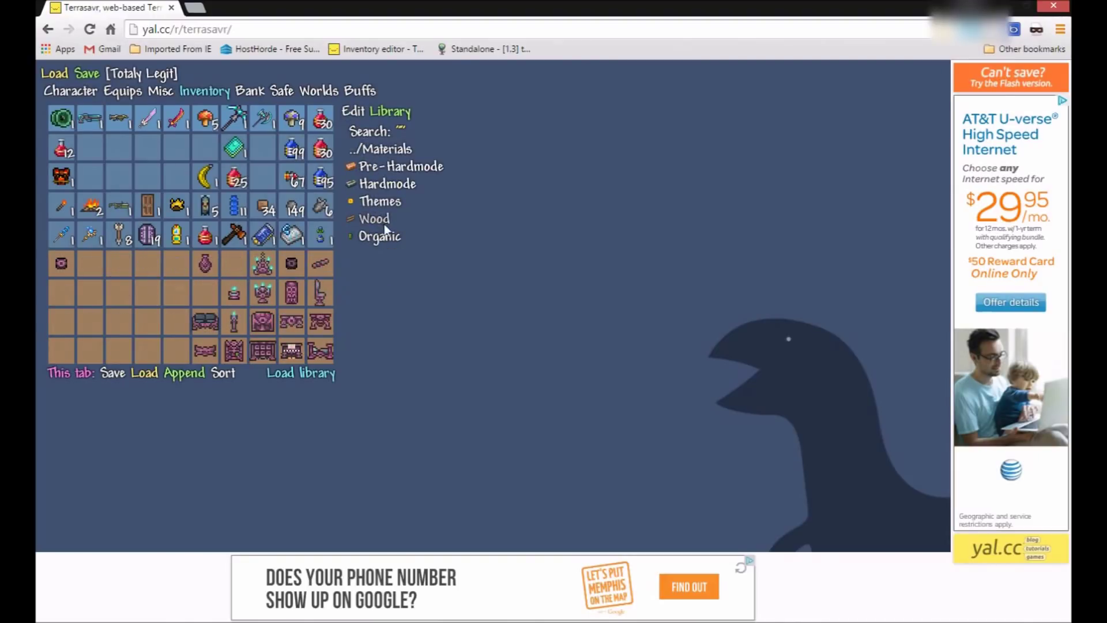
{"action": "left_click", "coordinate": [383, 221]}
{"action": "left_click", "coordinate": [372, 149]}
{"action": "left_click", "coordinate": [385, 236]}
{"action": "left_click", "coordinate": [365, 149]}
Step: Look at Decorative, then load the Pets, Mounts and Potions (regeneration) sets into the lower rows
{"action": "left_click", "coordinate": [365, 147]}
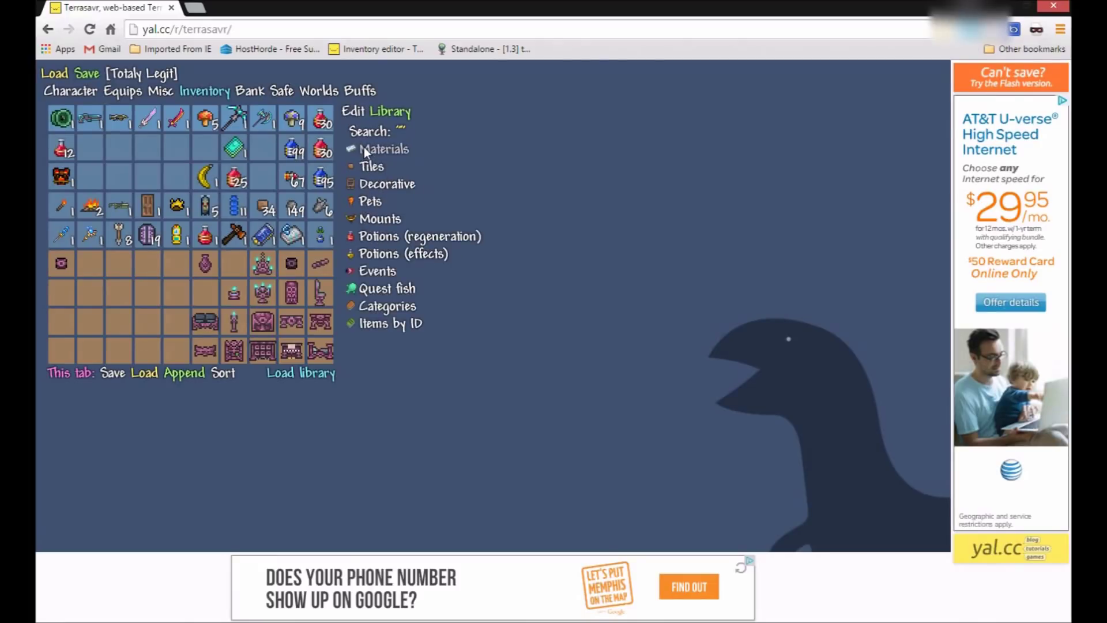
{"action": "left_click", "coordinate": [409, 181]}
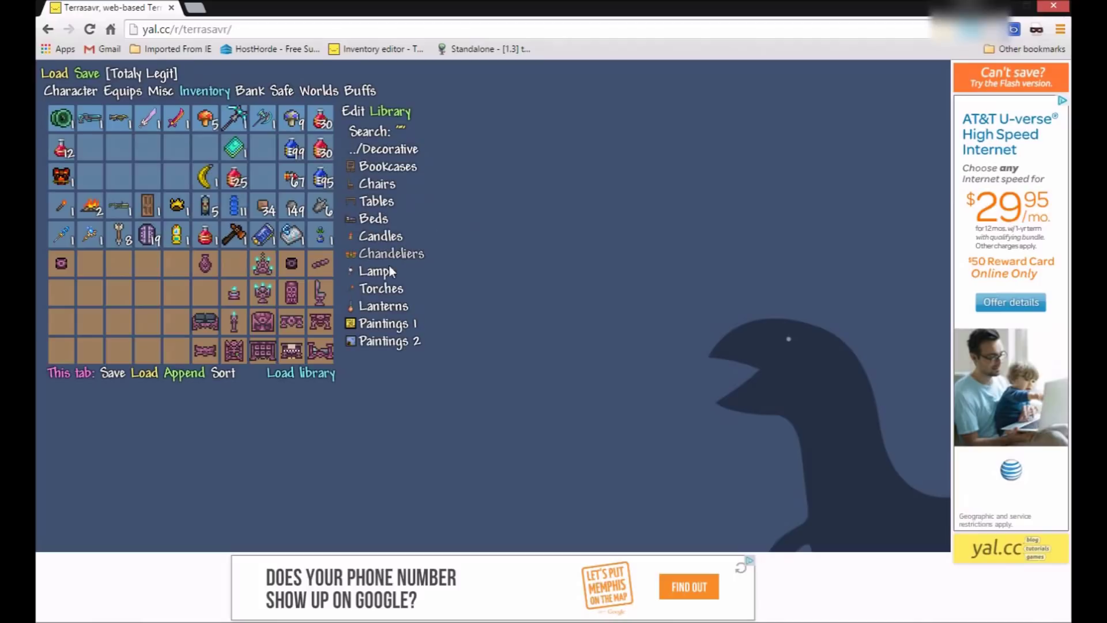
{"action": "left_click", "coordinate": [355, 148]}
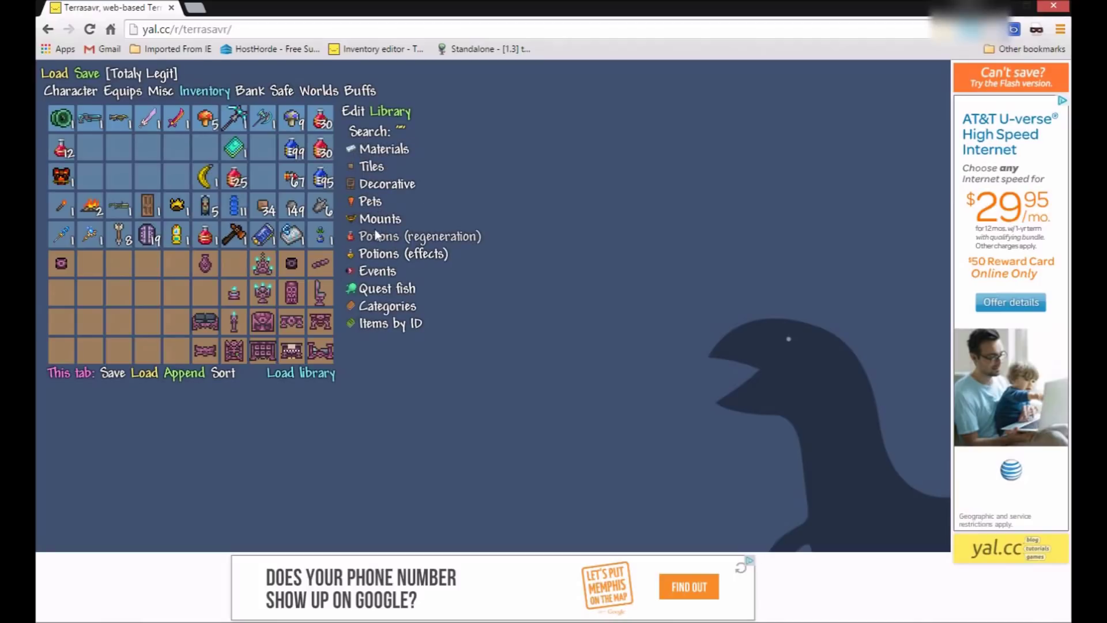
{"action": "left_click", "coordinate": [374, 202]}
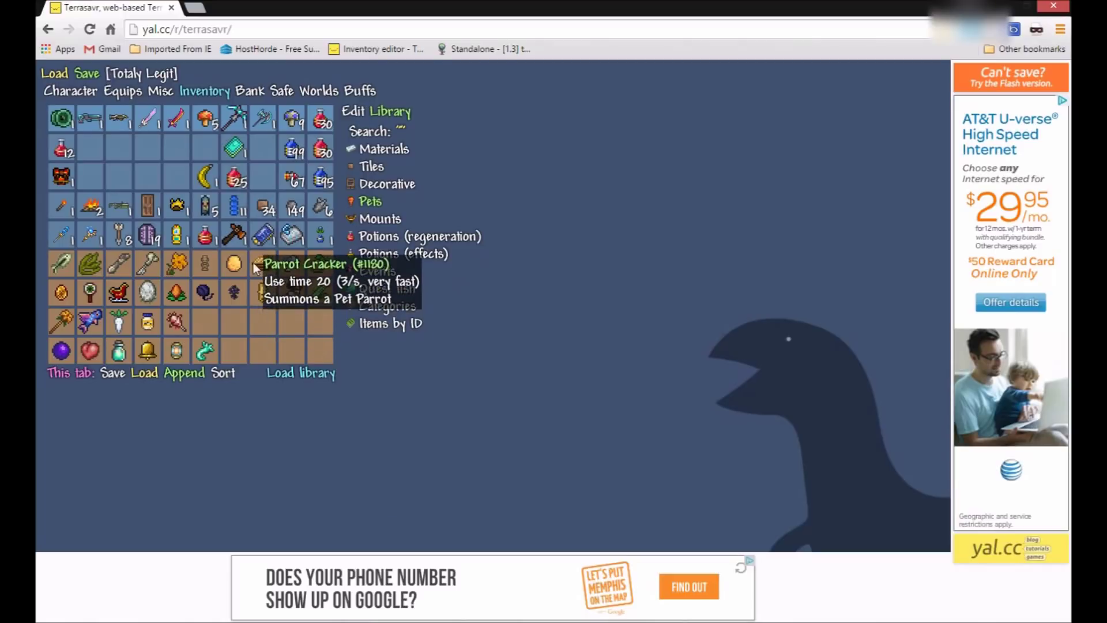
{"action": "left_click", "coordinate": [387, 219]}
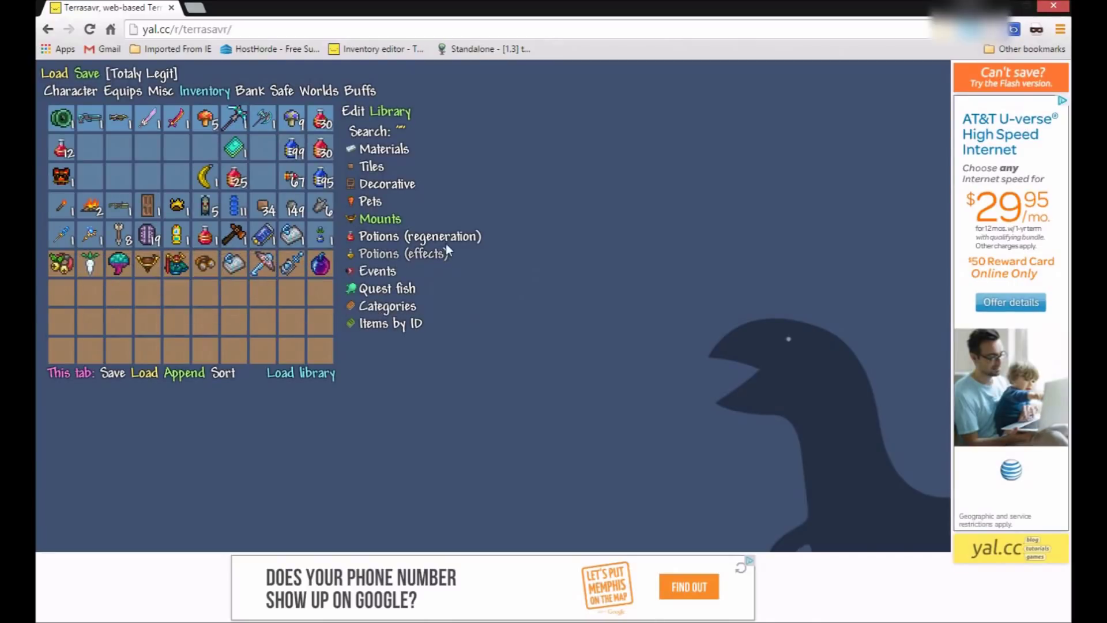
{"action": "left_click", "coordinate": [413, 233]}
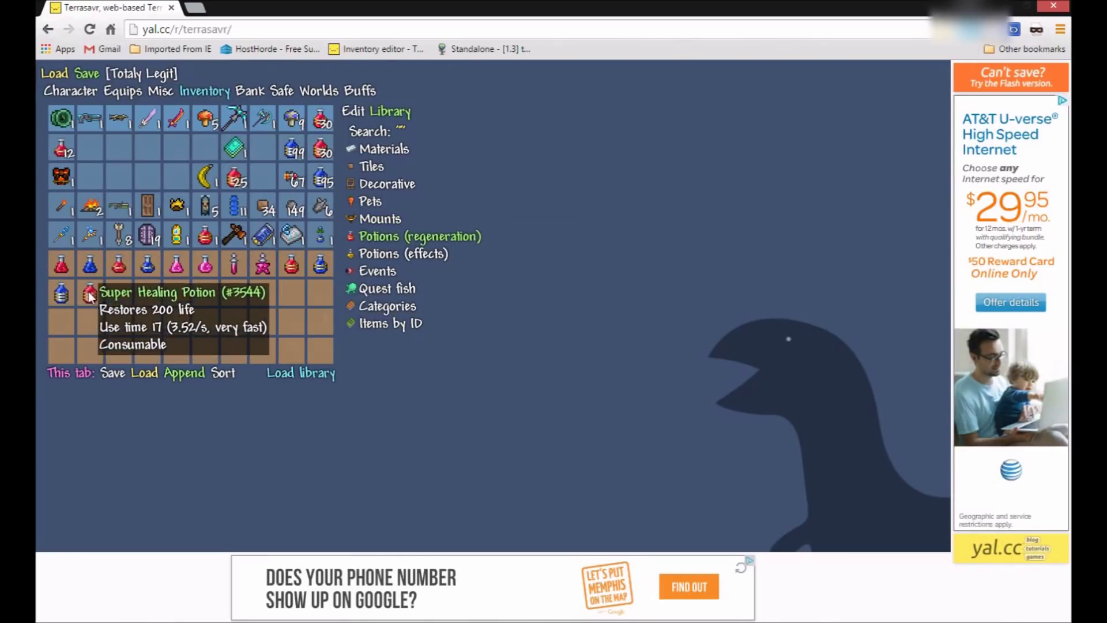
Step: Load the Potions (effects) set, select the Inferno Potion, then load the Events set
{"action": "left_click", "coordinate": [411, 252]}
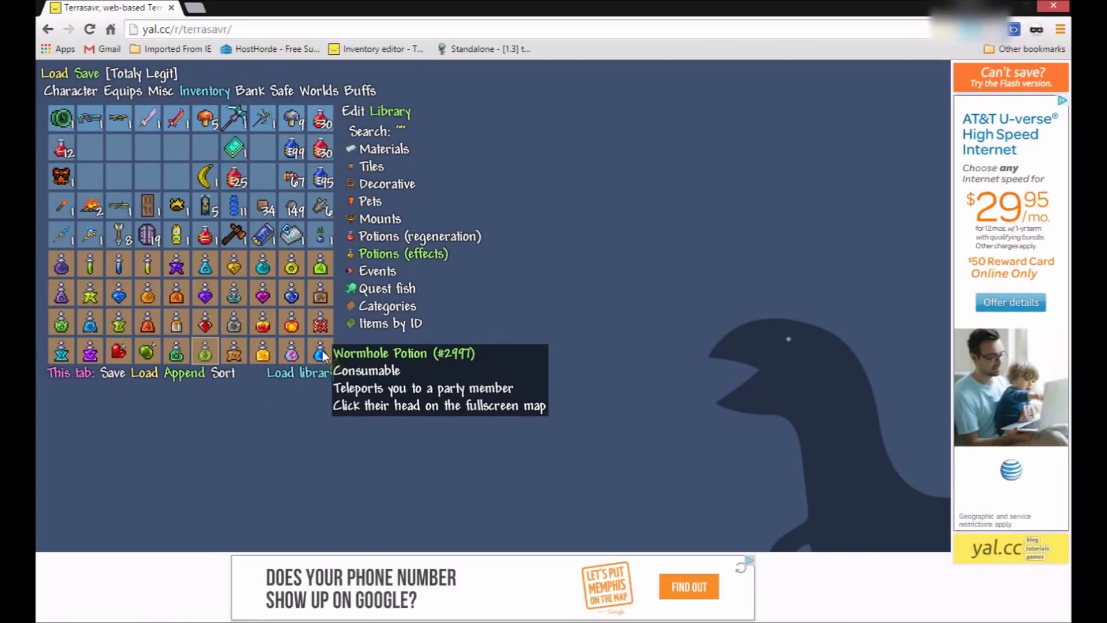
{"action": "left_click", "coordinate": [291, 323]}
{"action": "left_click", "coordinate": [377, 272]}
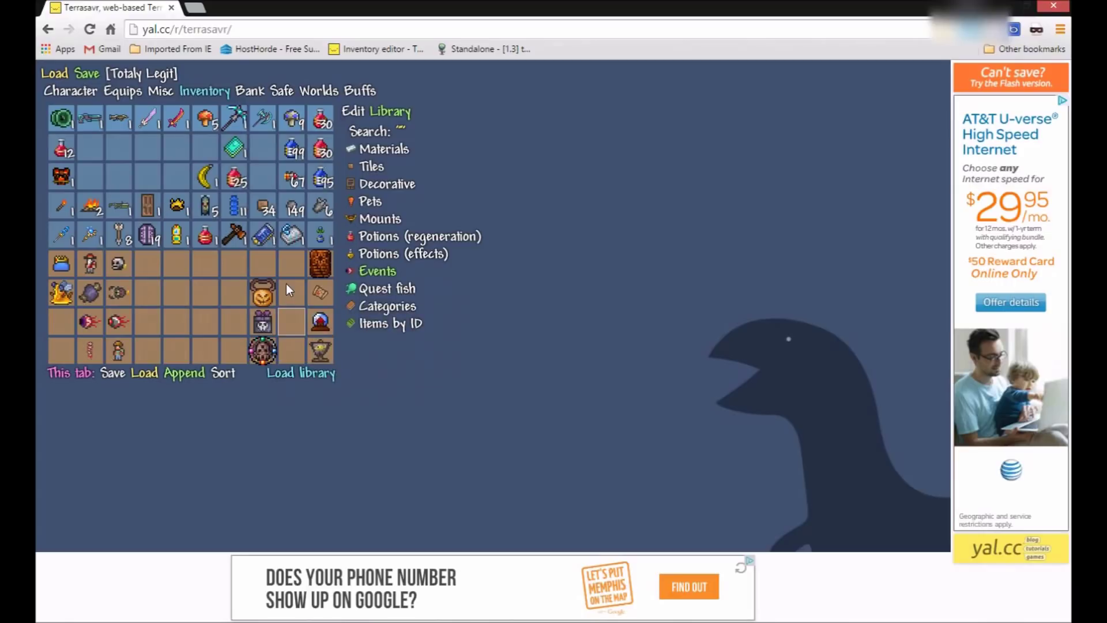
{"action": "left_click", "coordinate": [376, 292]}
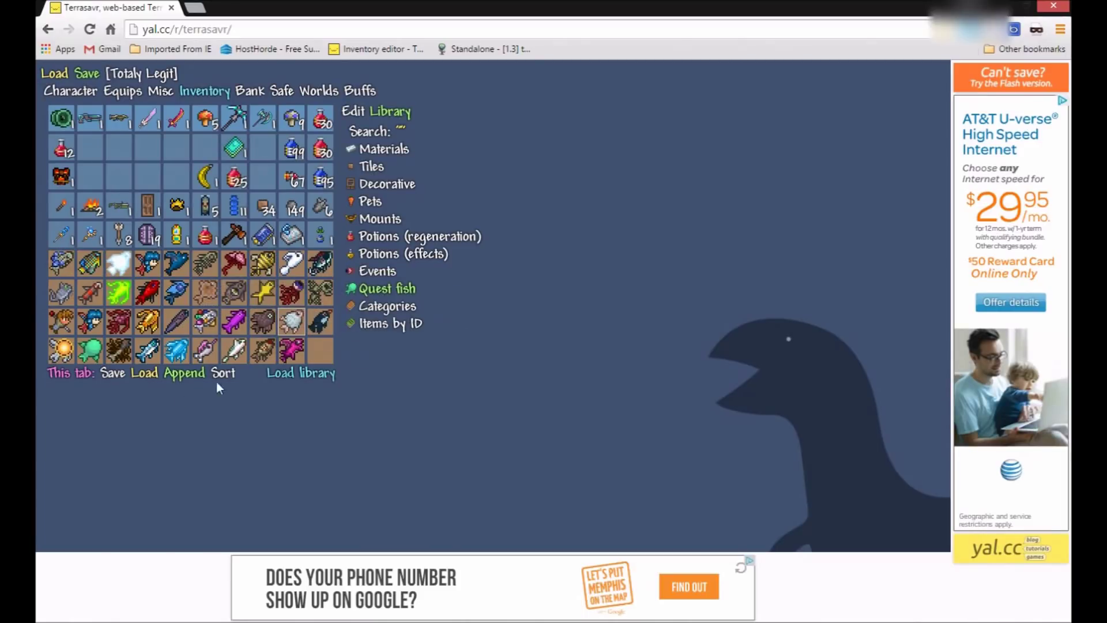
{"action": "left_click", "coordinate": [389, 307]}
Step: Browse the library Categories: weapon damage types, melee weapon pages and equipable groups
{"action": "left_click", "coordinate": [369, 148]}
{"action": "left_click", "coordinate": [388, 307]}
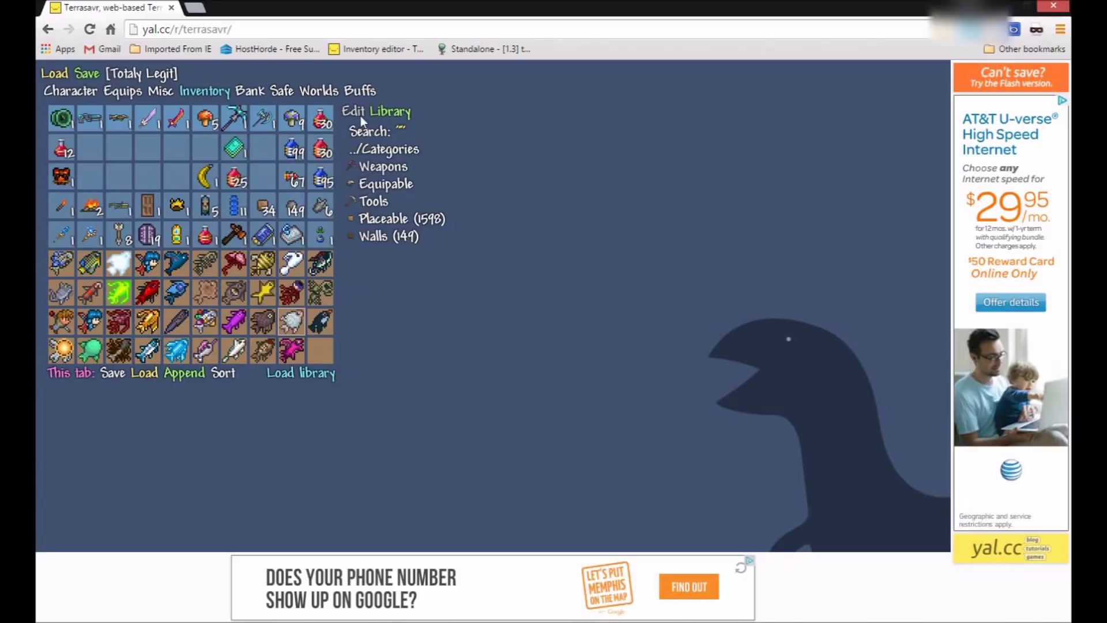
{"action": "left_click", "coordinate": [376, 167]}
{"action": "left_click", "coordinate": [370, 152]}
{"action": "left_click", "coordinate": [384, 166]}
{"action": "left_click", "coordinate": [415, 182]}
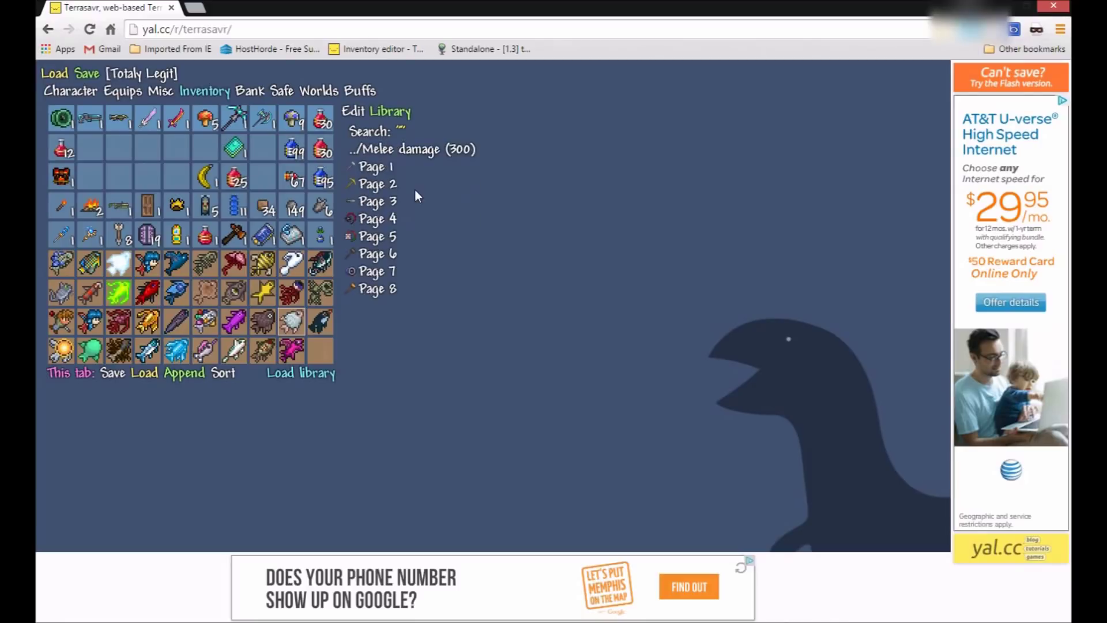
{"action": "left_click", "coordinate": [412, 150]}
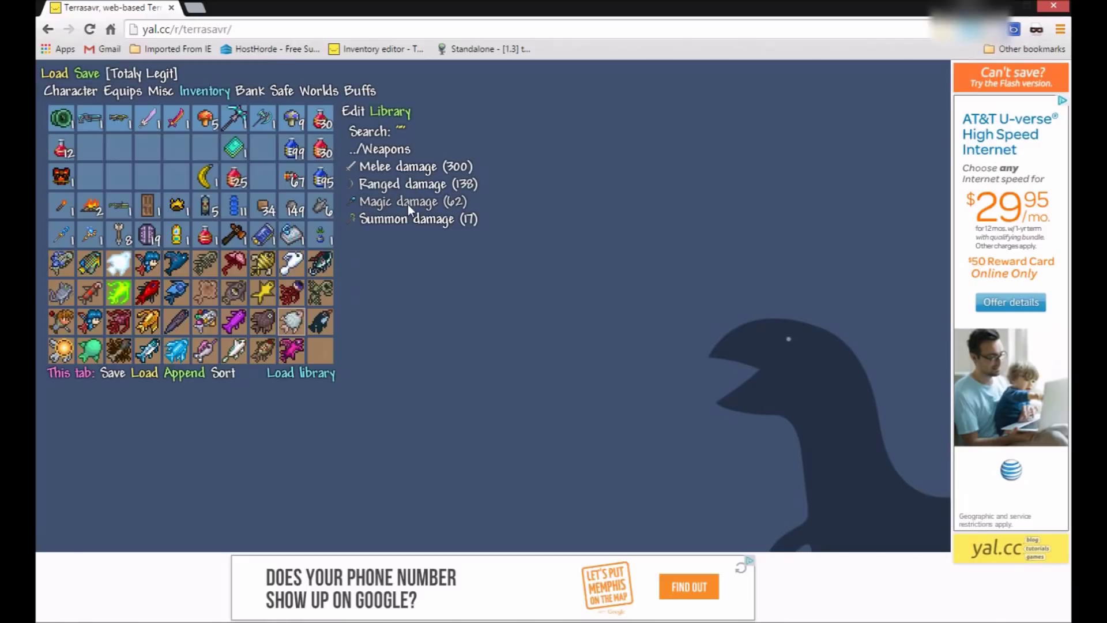
{"action": "left_click", "coordinate": [381, 150]}
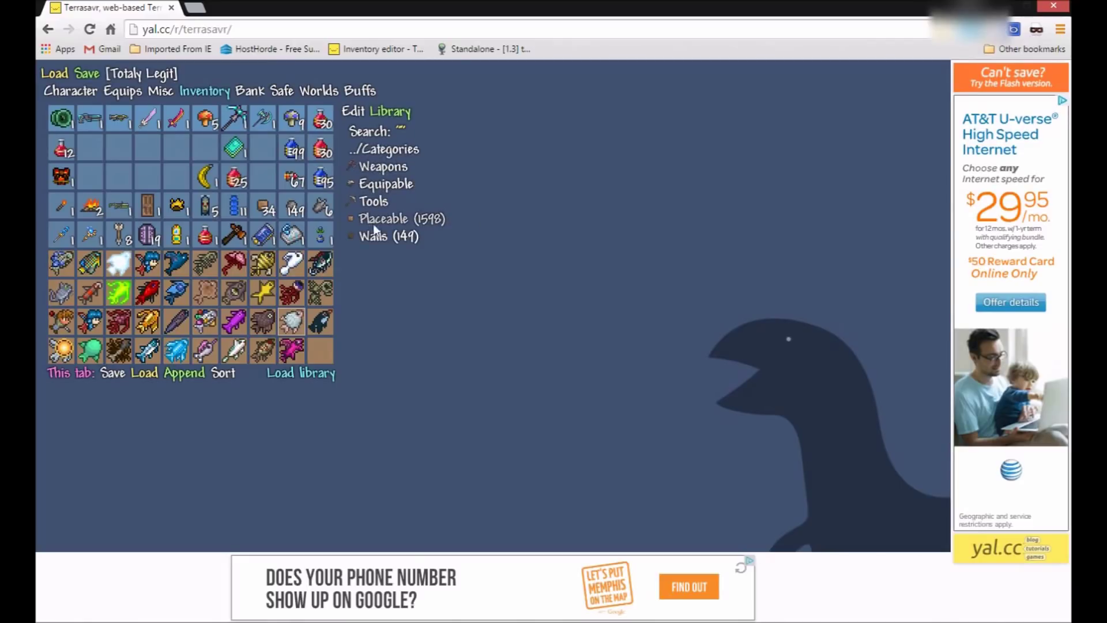
{"action": "left_click", "coordinate": [382, 184]}
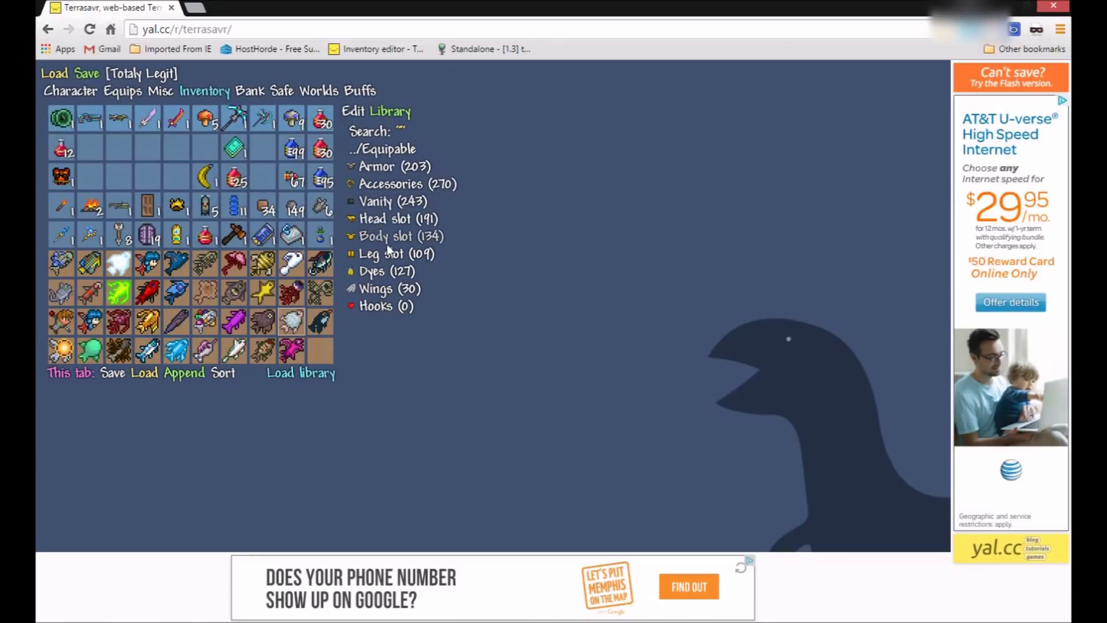
{"action": "left_click", "coordinate": [395, 148]}
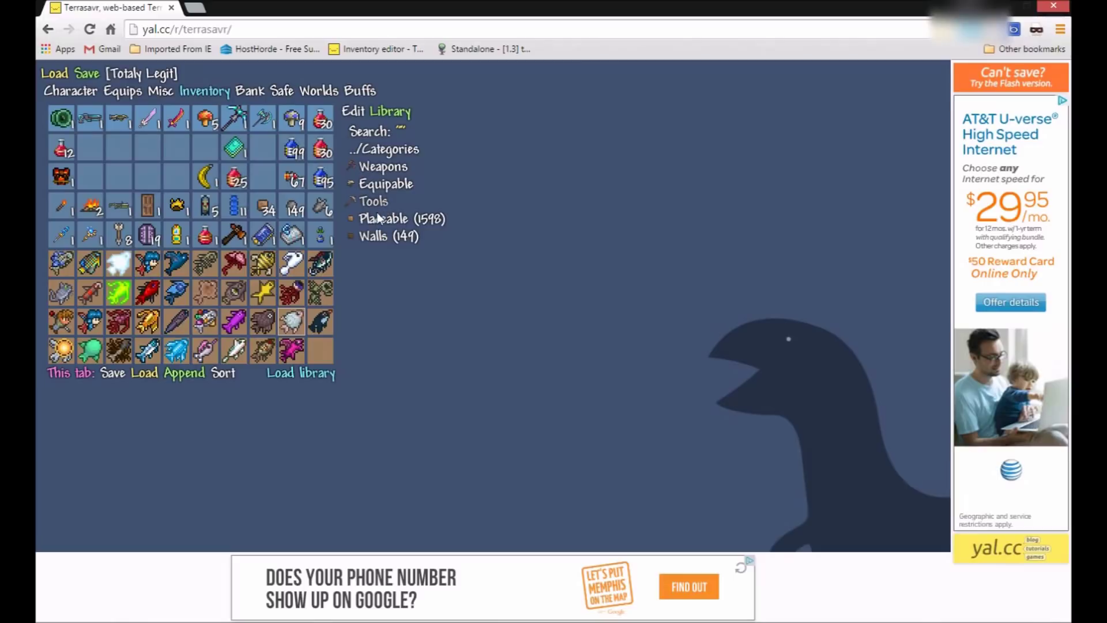
Step: Browse the Walls list and ID ranges 3601-4000 and 3201-3600, then reopen Categories
{"action": "left_click", "coordinate": [380, 236]}
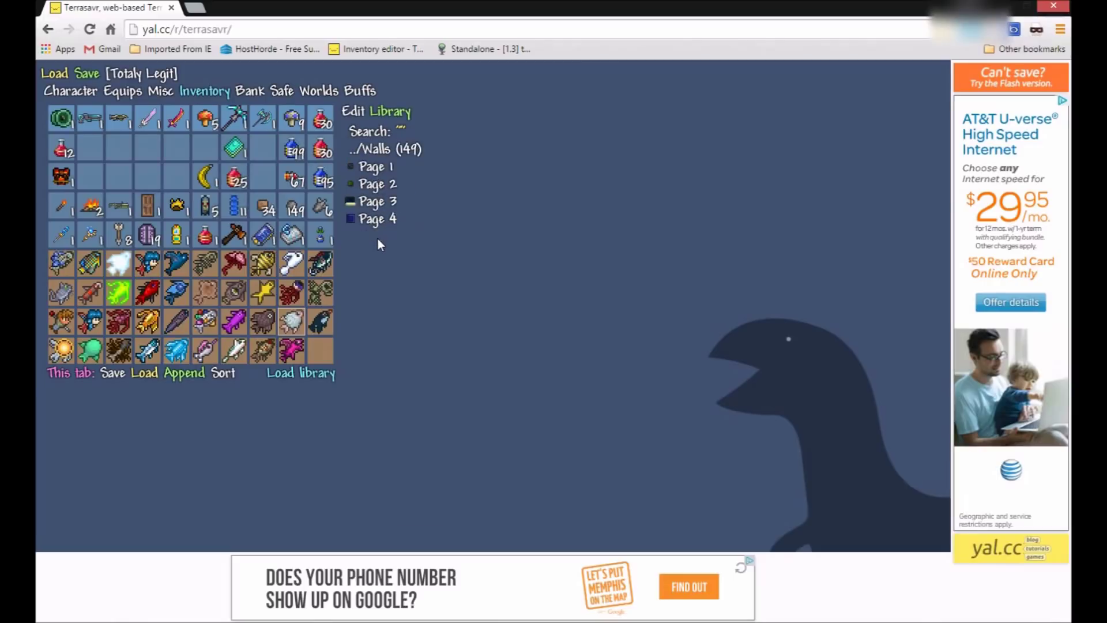
{"action": "left_click", "coordinate": [368, 151]}
{"action": "left_click", "coordinate": [364, 151]}
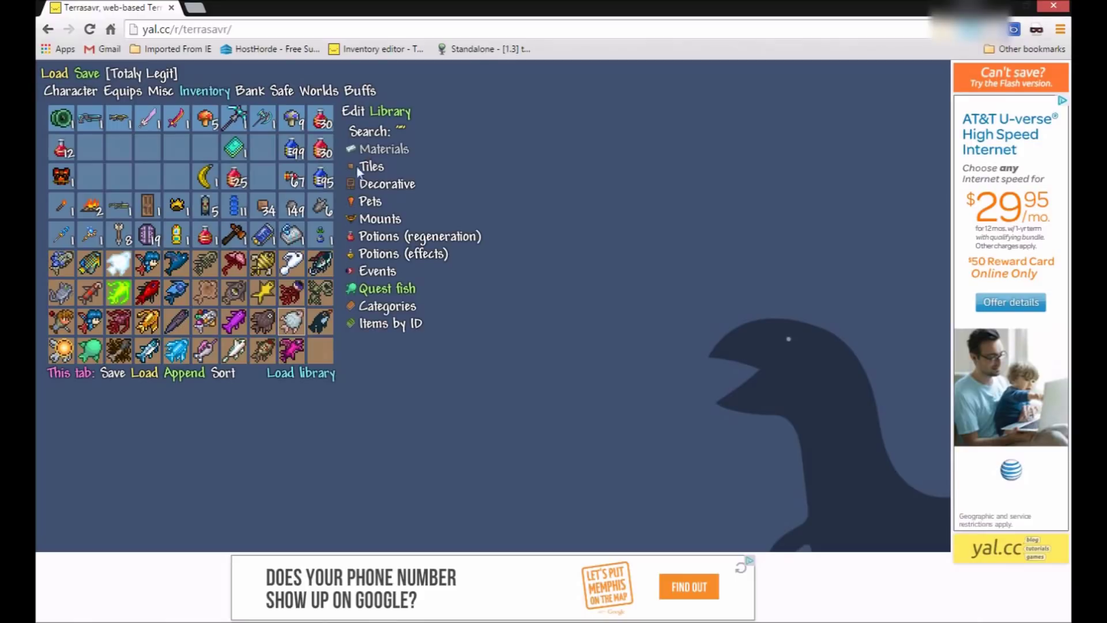
{"action": "left_click", "coordinate": [397, 324]}
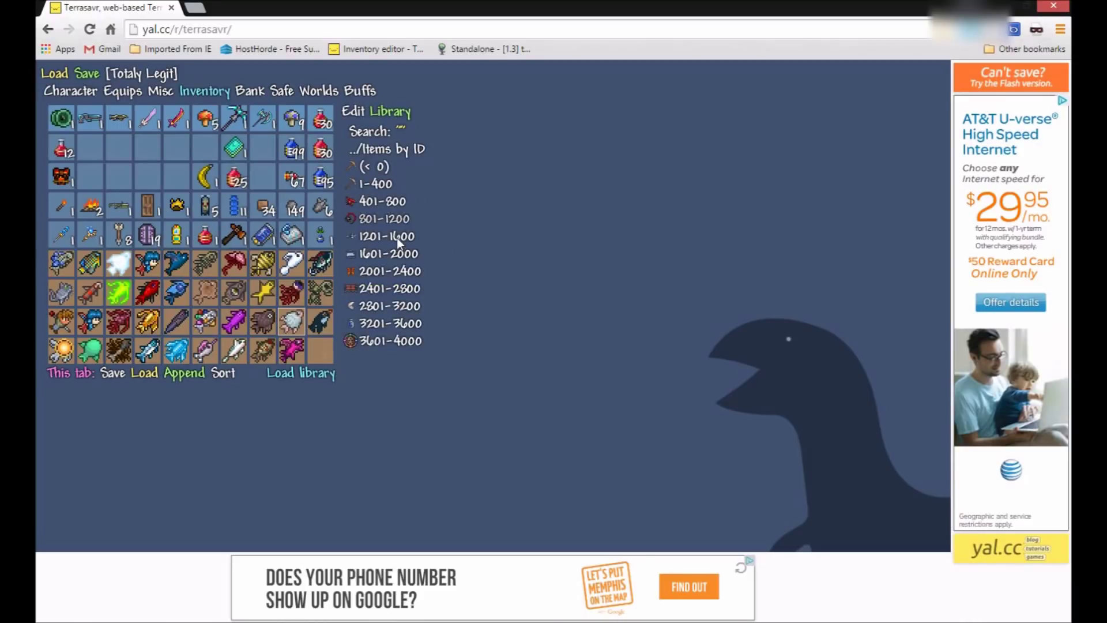
{"action": "left_click", "coordinate": [395, 336]}
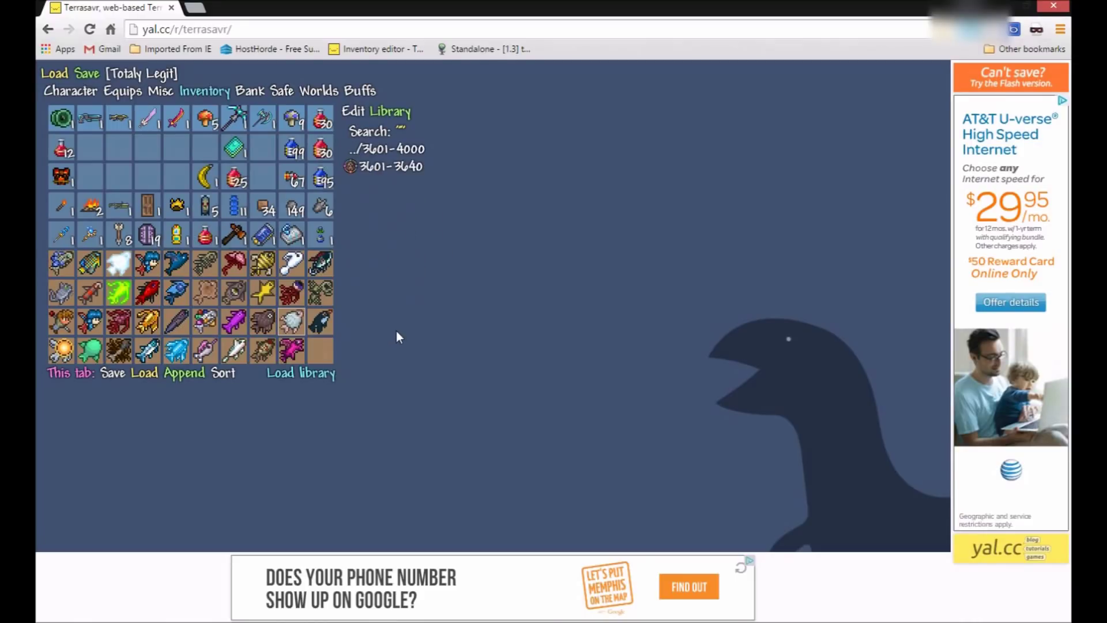
{"action": "left_click", "coordinate": [373, 151]}
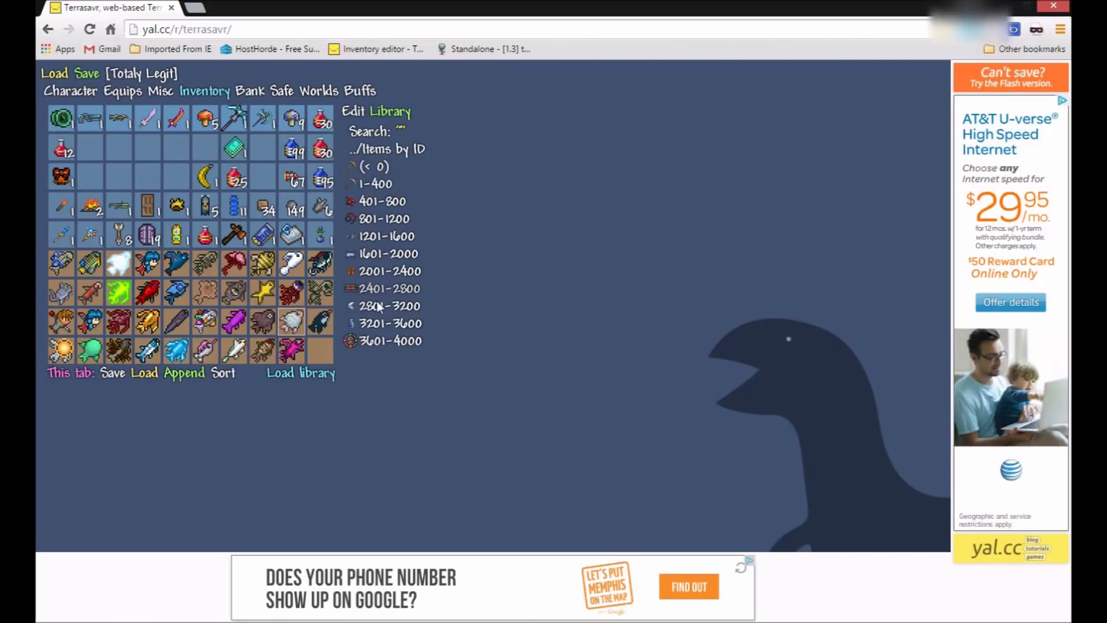
{"action": "left_click", "coordinate": [381, 322]}
{"action": "left_click", "coordinate": [365, 150]}
{"action": "left_click", "coordinate": [385, 151]}
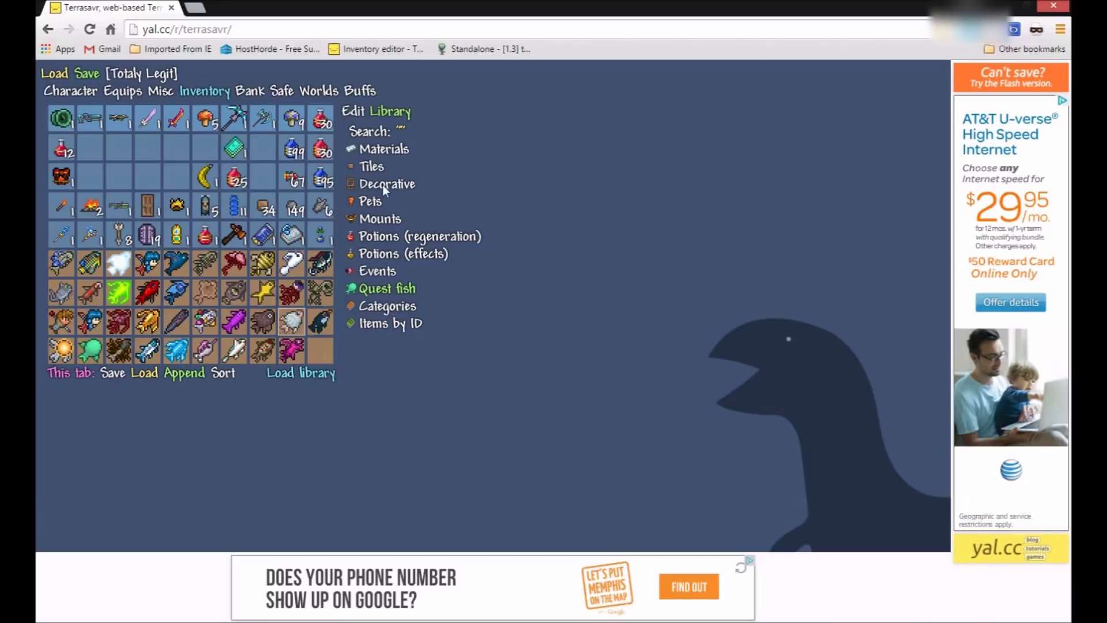
{"action": "left_click", "coordinate": [381, 306]}
Step: Load melee weapons page 8, drop a Gold Broadsword into an empty slot, and show its details
{"action": "left_click", "coordinate": [382, 165]}
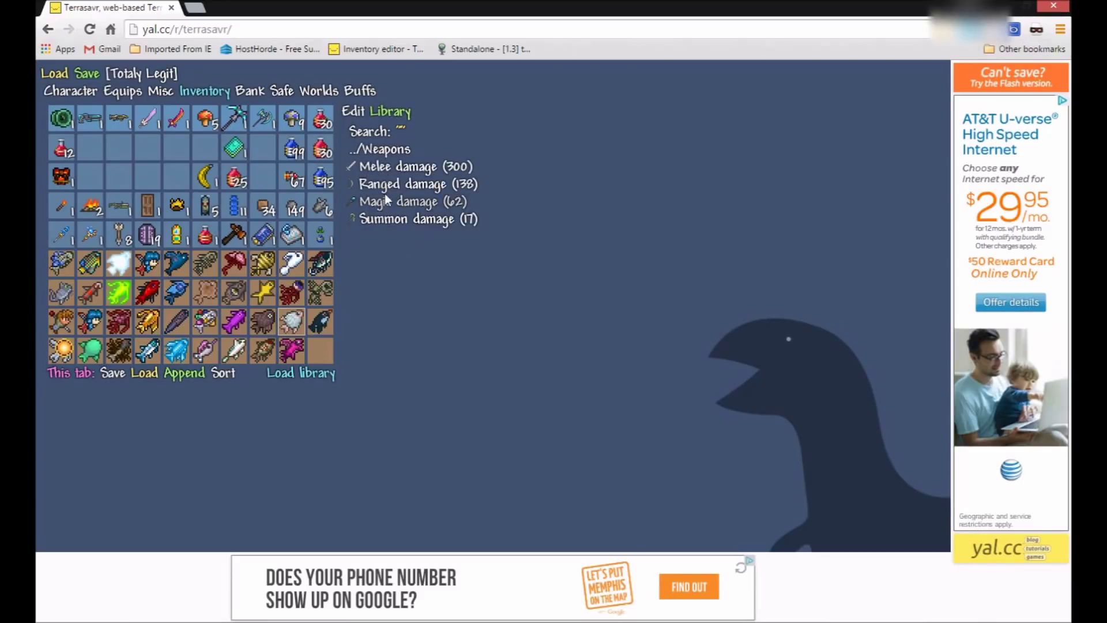
{"action": "left_click", "coordinate": [384, 166]}
{"action": "left_click", "coordinate": [375, 289]}
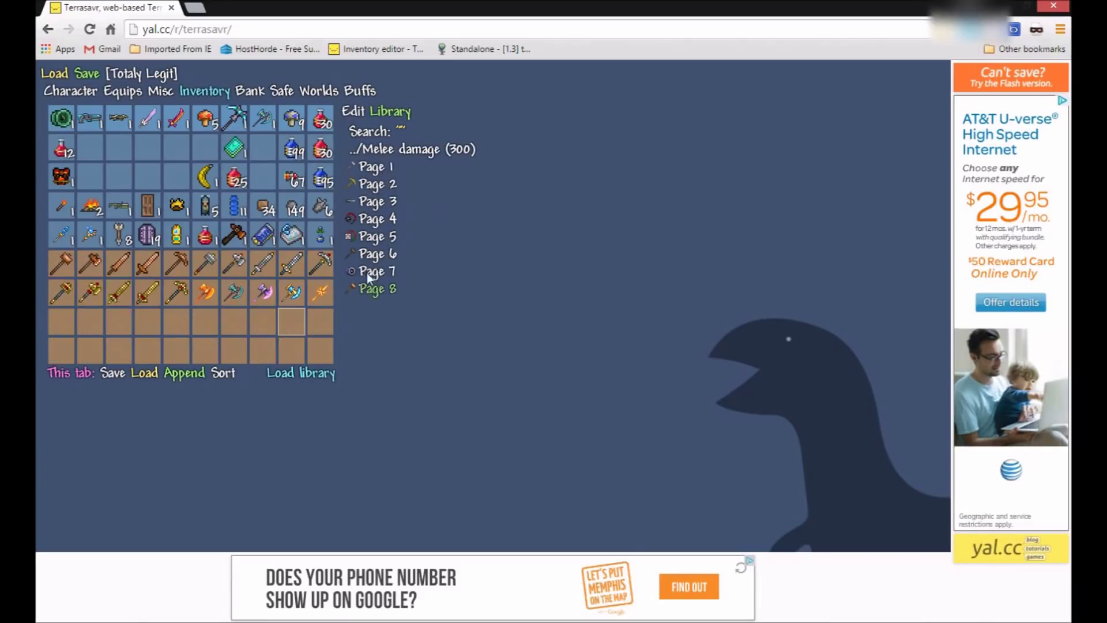
{"action": "left_click_drag", "start_coordinate": [157, 137], "coordinate": [151, 152]}
{"action": "left_click", "coordinate": [345, 111]}
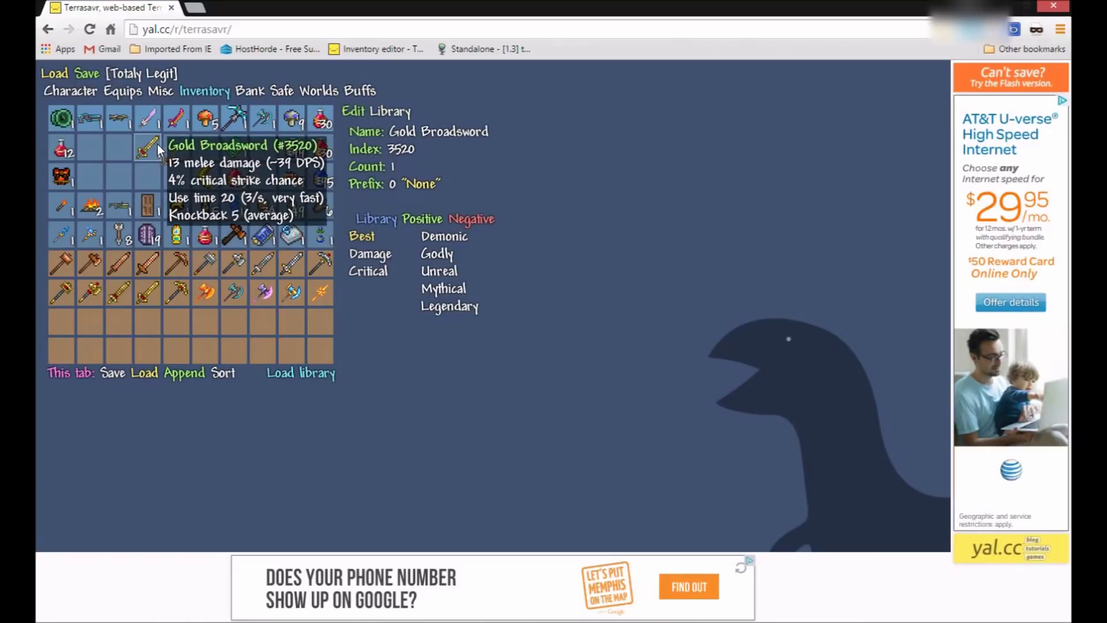
{"action": "left_click_drag", "start_coordinate": [158, 144], "coordinate": [178, 151]}
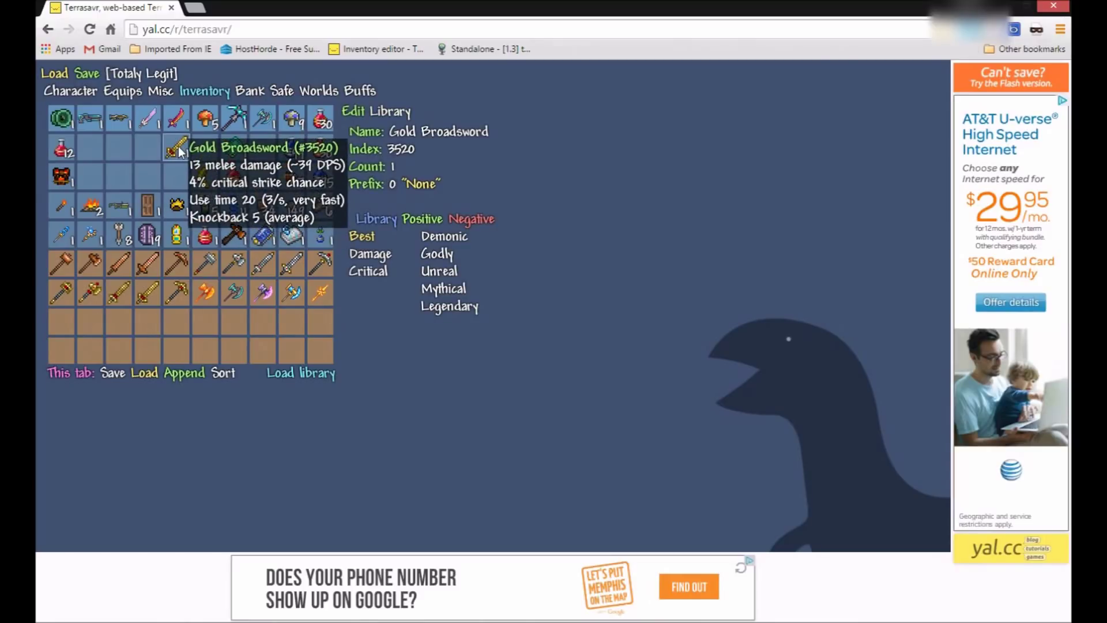
Step: Give the Gold Broadsword the Legendary prefix (81)
{"action": "left_click", "coordinate": [382, 256]}
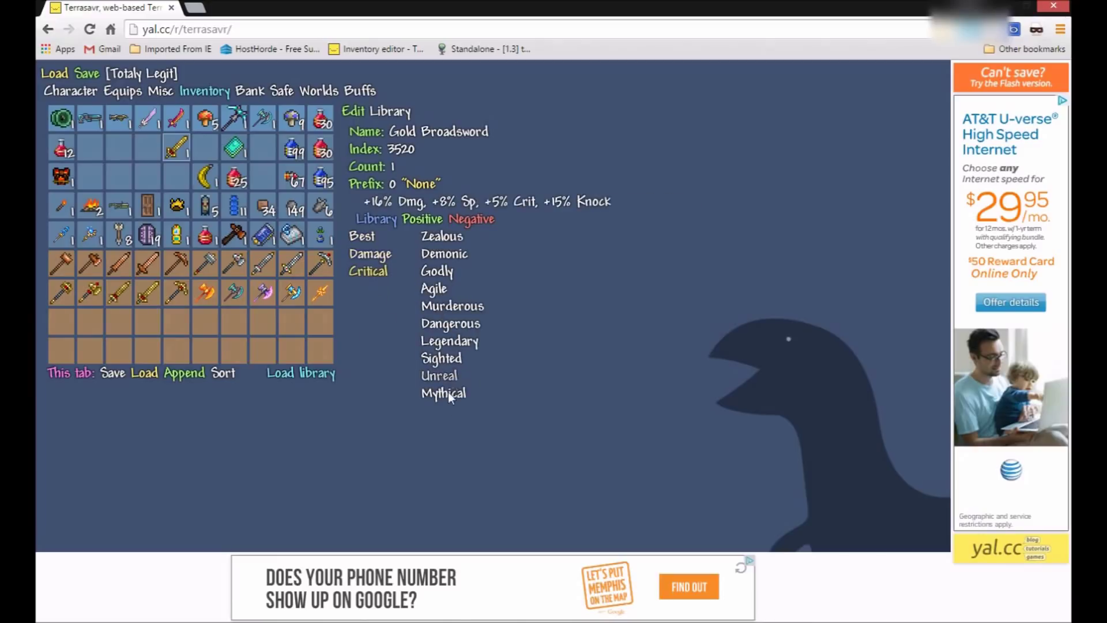
{"action": "left_click", "coordinate": [424, 221]}
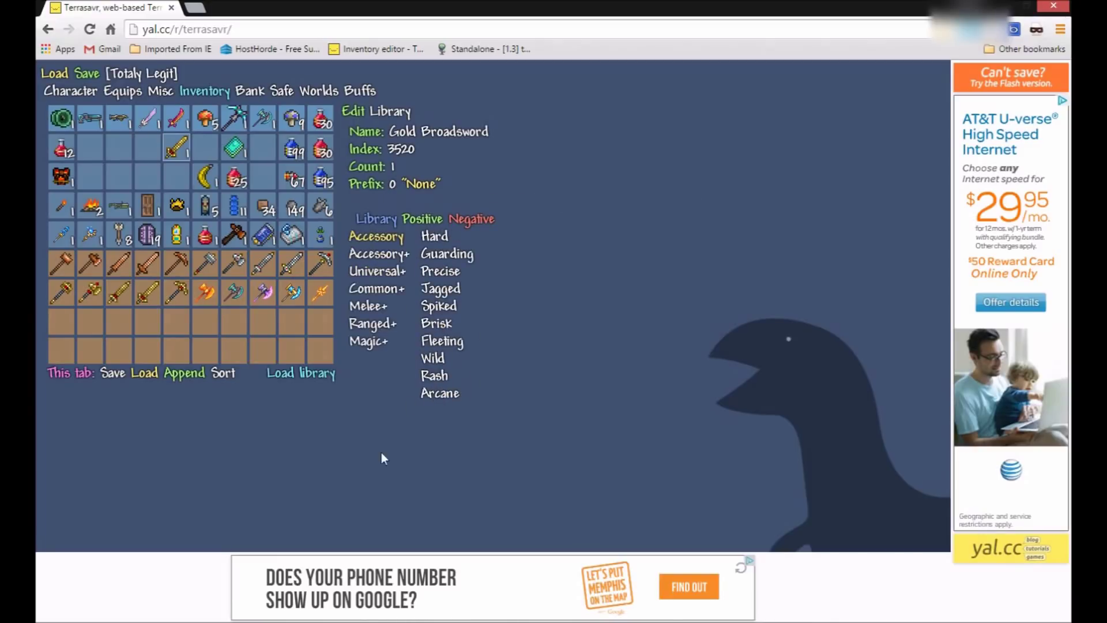
{"action": "left_click", "coordinate": [471, 219]}
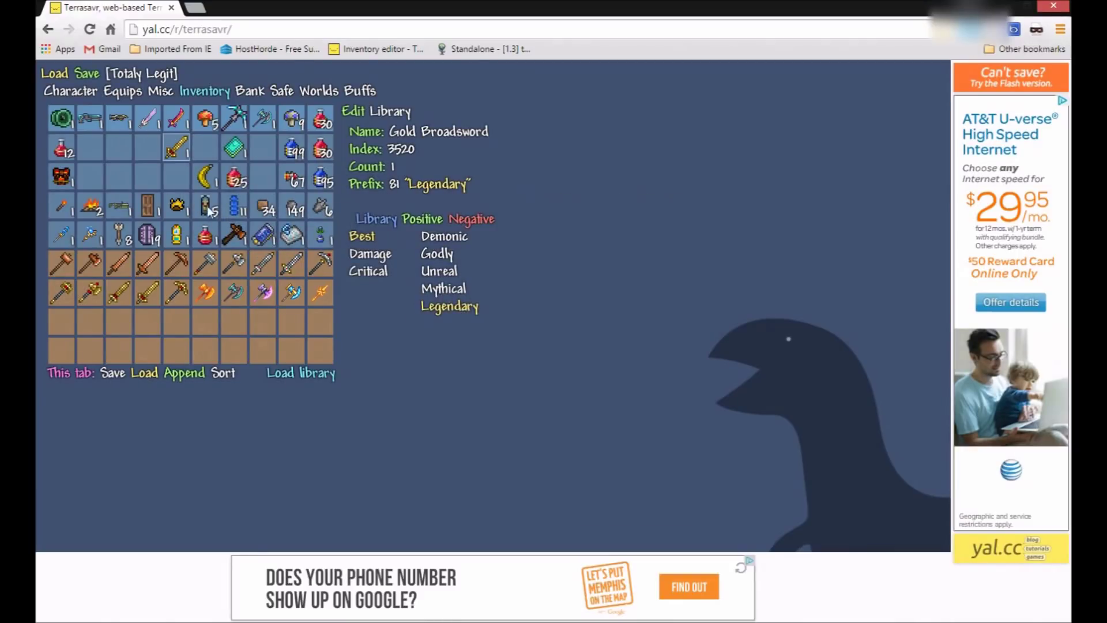
{"action": "mouse_move", "coordinate": [183, 151]}
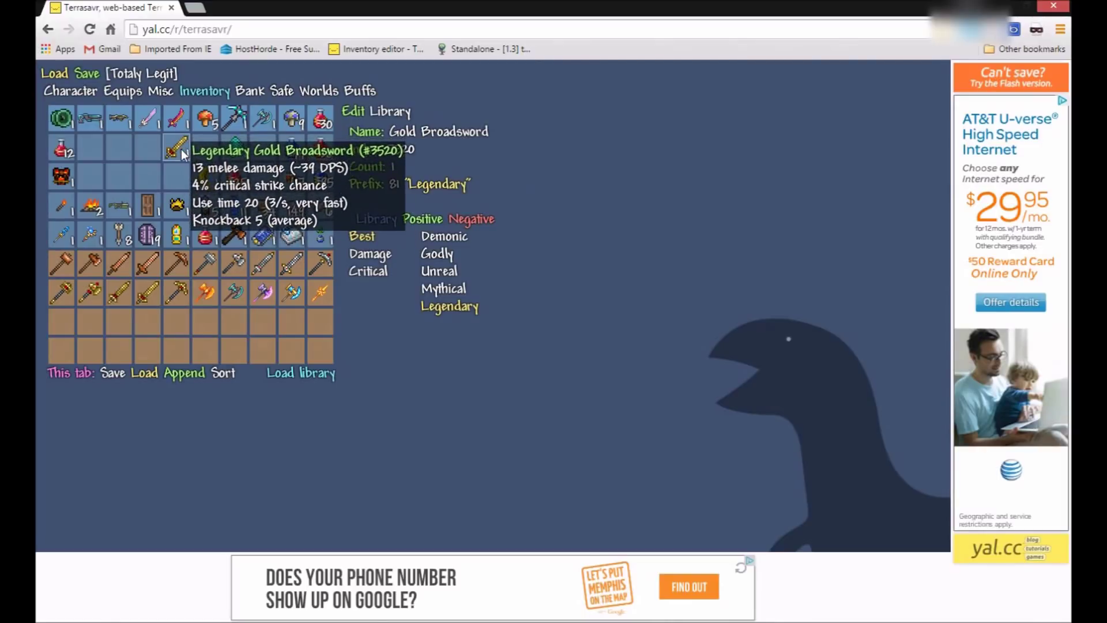
{"action": "mouse_move", "coordinate": [154, 118]}
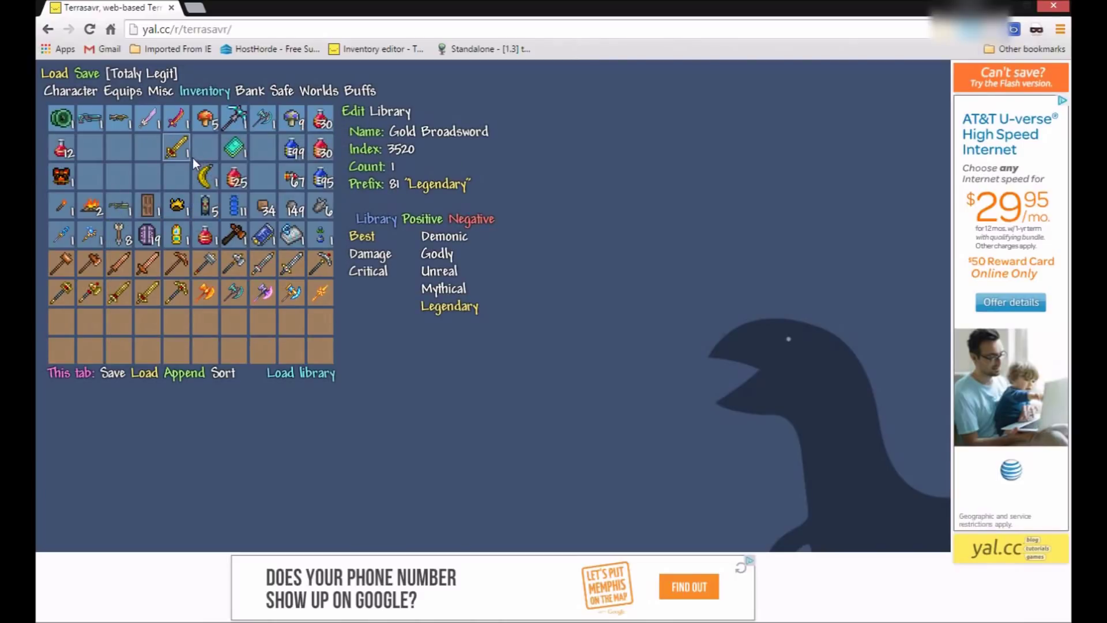
{"action": "mouse_move", "coordinate": [206, 169]}
Step: Save the player as Totaly_Legit.plr and show it in the Downloads folder
{"action": "left_click", "coordinate": [86, 73]}
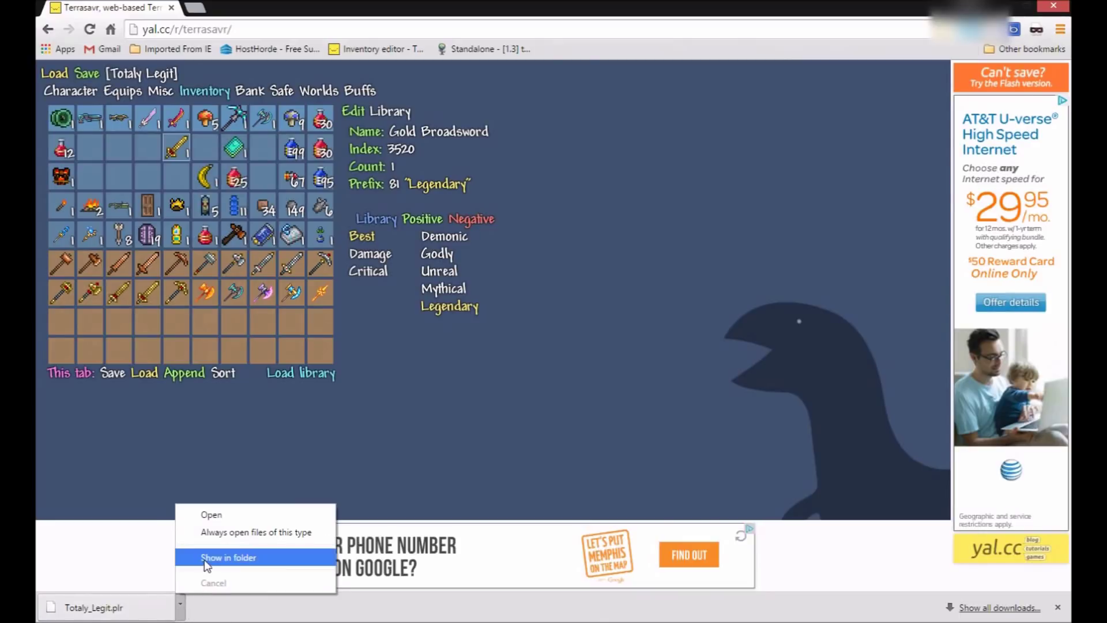
{"action": "left_click", "coordinate": [204, 559]}
{"action": "mouse_move", "coordinate": [113, 575]}
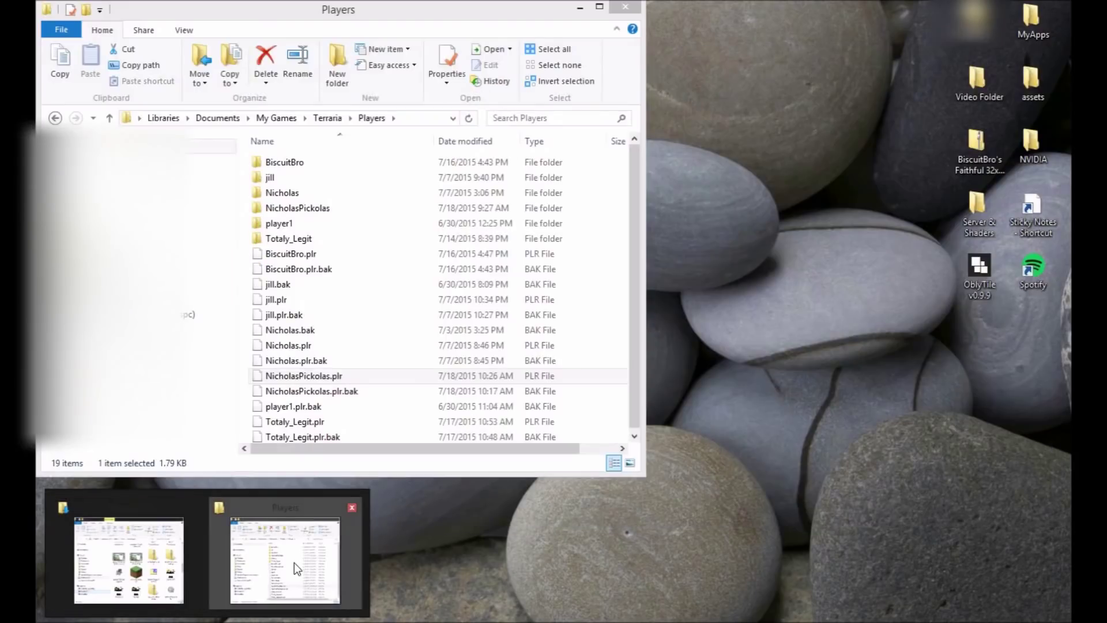
Step: Get the Downloads window holding Totaly_Legit.plr and the Players window both on screen
{"action": "left_click", "coordinate": [294, 562]}
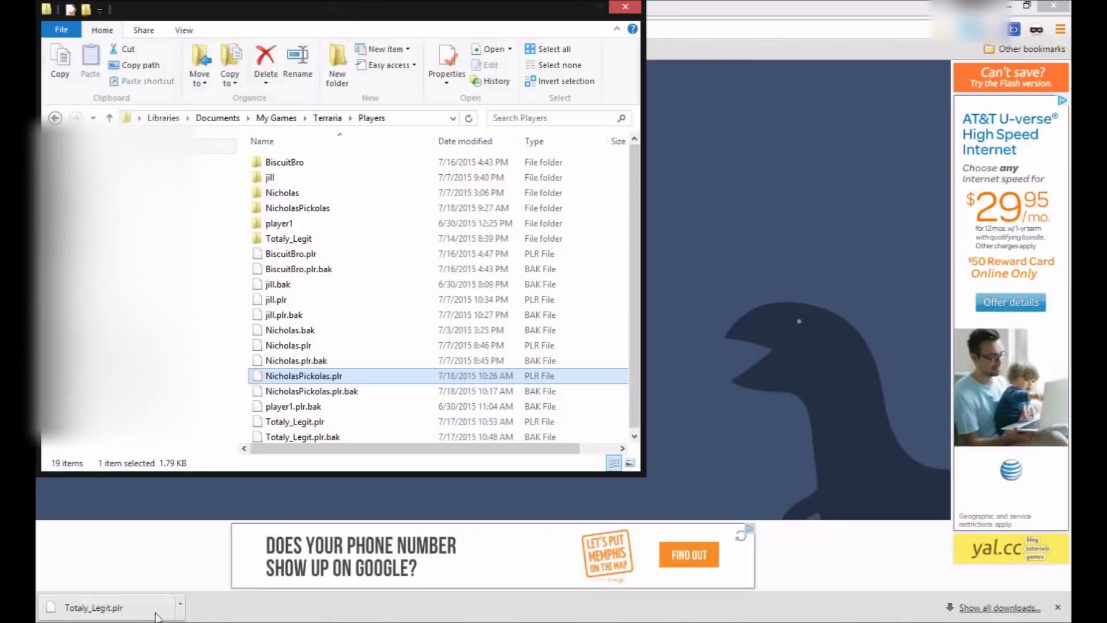
{"action": "mouse_move", "coordinate": [156, 618]}
{"action": "left_click", "coordinate": [115, 580]}
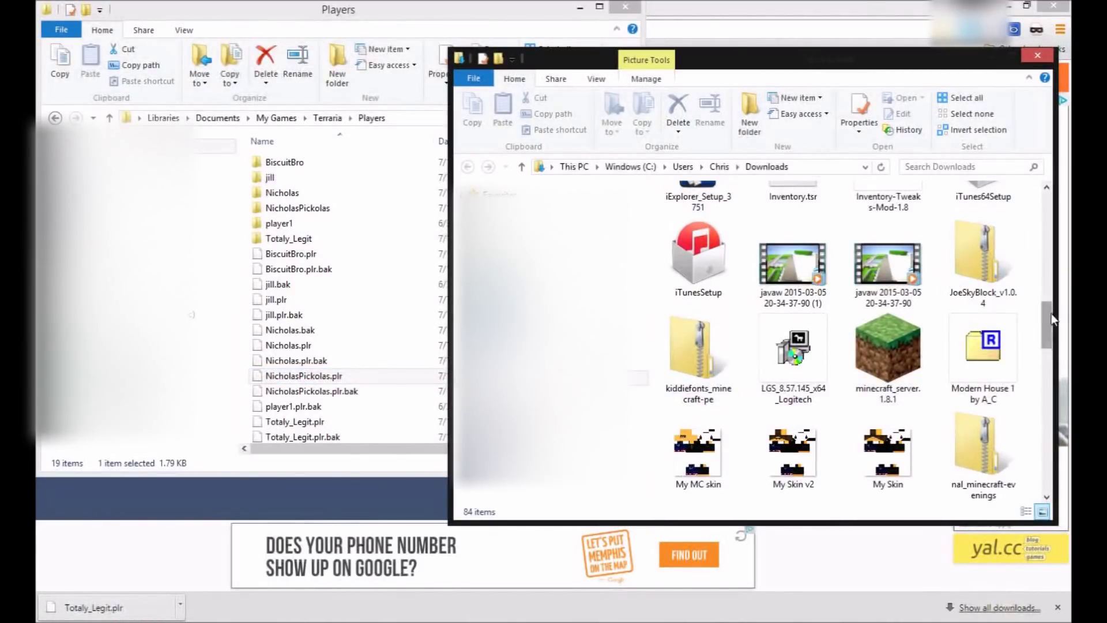
{"action": "left_click_drag", "start_coordinate": [1051, 315], "coordinate": [1038, 339]}
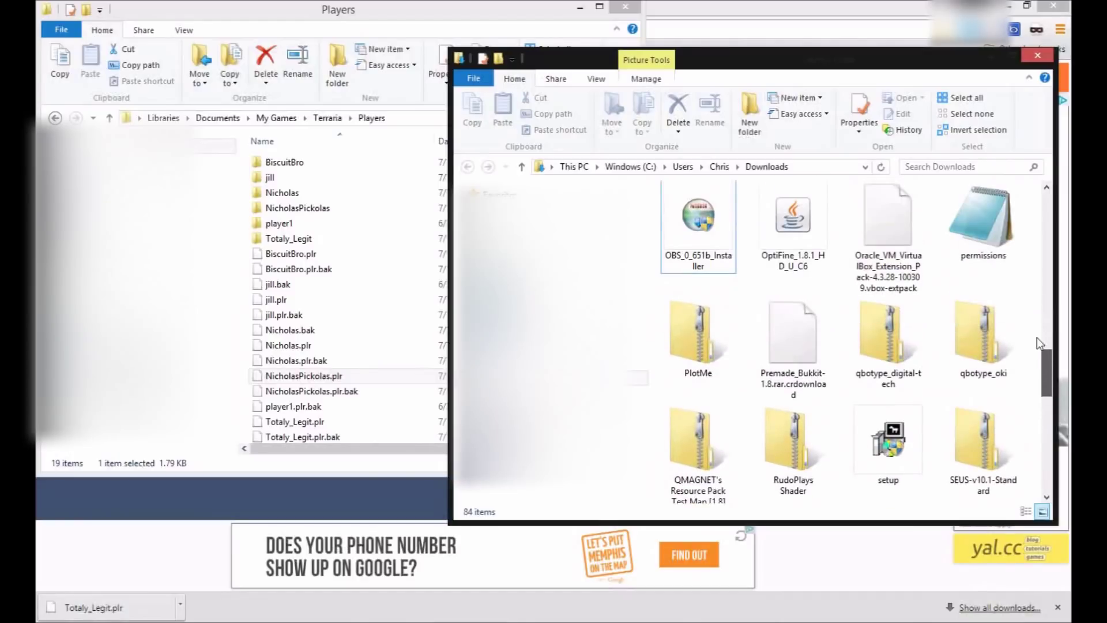
{"action": "left_click", "coordinate": [1038, 58]}
{"action": "left_click", "coordinate": [184, 615]}
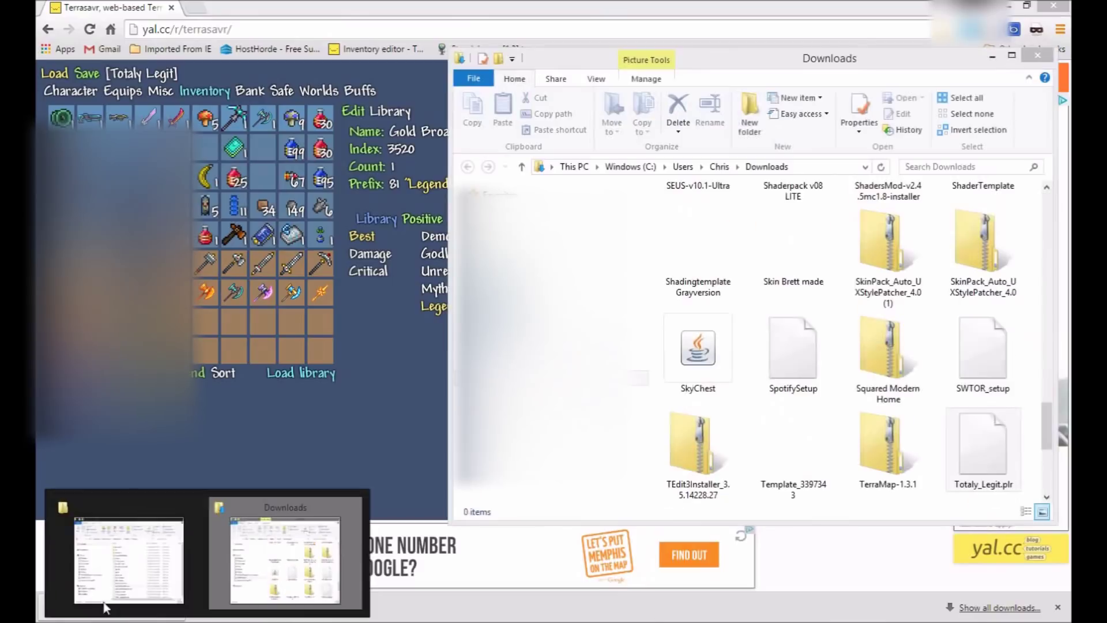
{"action": "left_click", "coordinate": [115, 548]}
{"action": "left_click", "coordinate": [726, 141]}
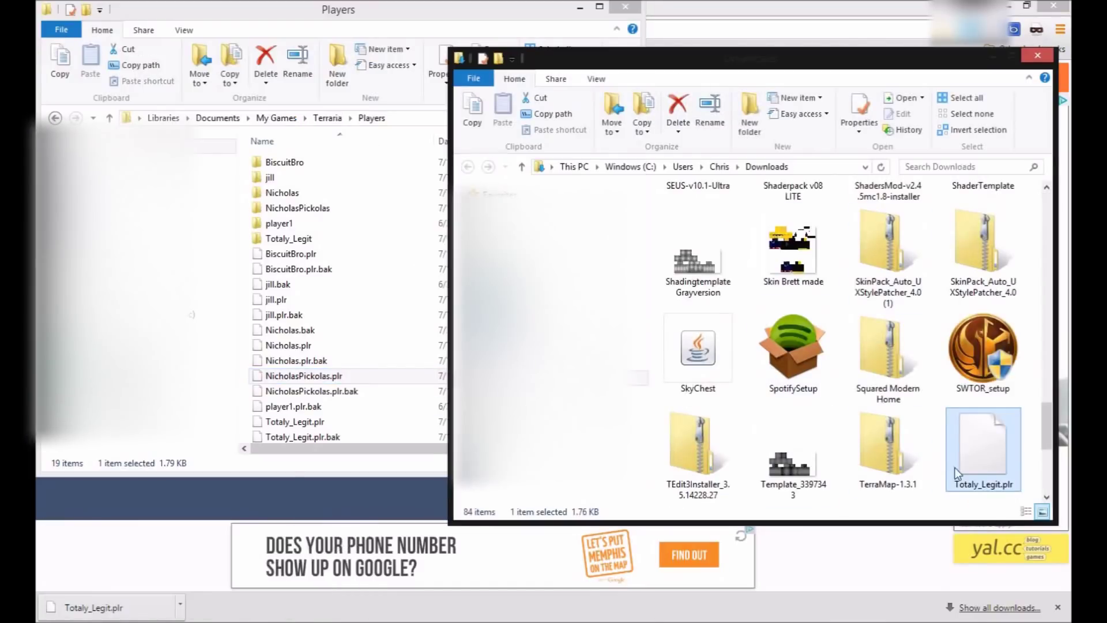
{"action": "left_click", "coordinate": [358, 23]}
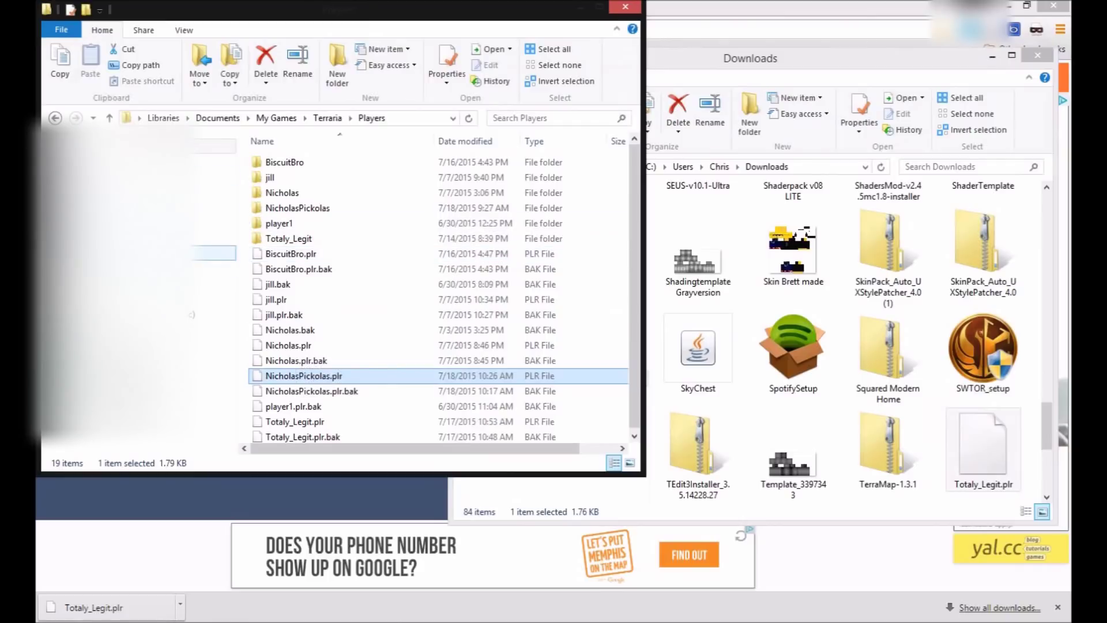
Step: Go to Documents > My Games > Terraria > Players and drop in Totaly_Legit.plr, replacing the old file
{"action": "left_click", "coordinate": [213, 253]}
{"action": "double_click", "coordinate": [286, 208]}
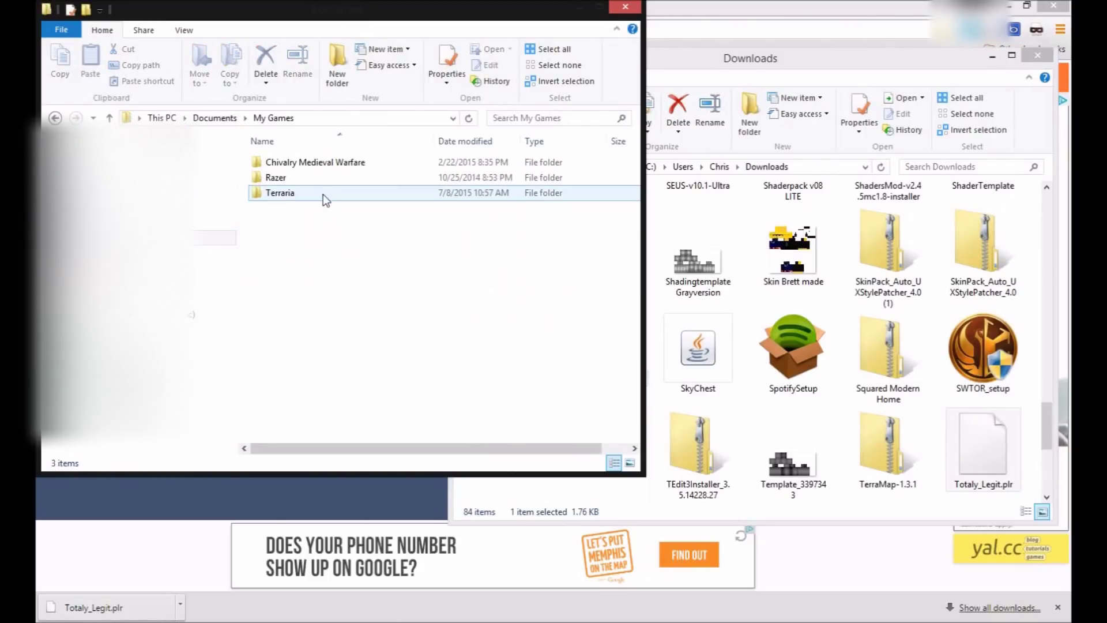
{"action": "double_click", "coordinate": [317, 194]}
{"action": "double_click", "coordinate": [317, 181]}
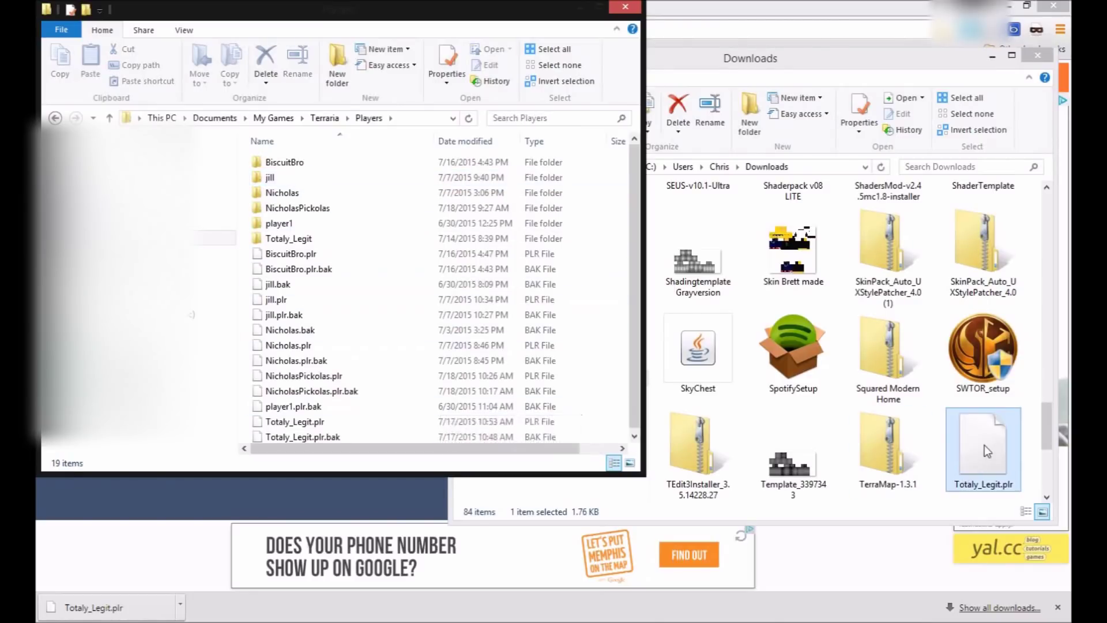
{"action": "left_click_drag", "start_coordinate": [983, 447], "coordinate": [425, 363]}
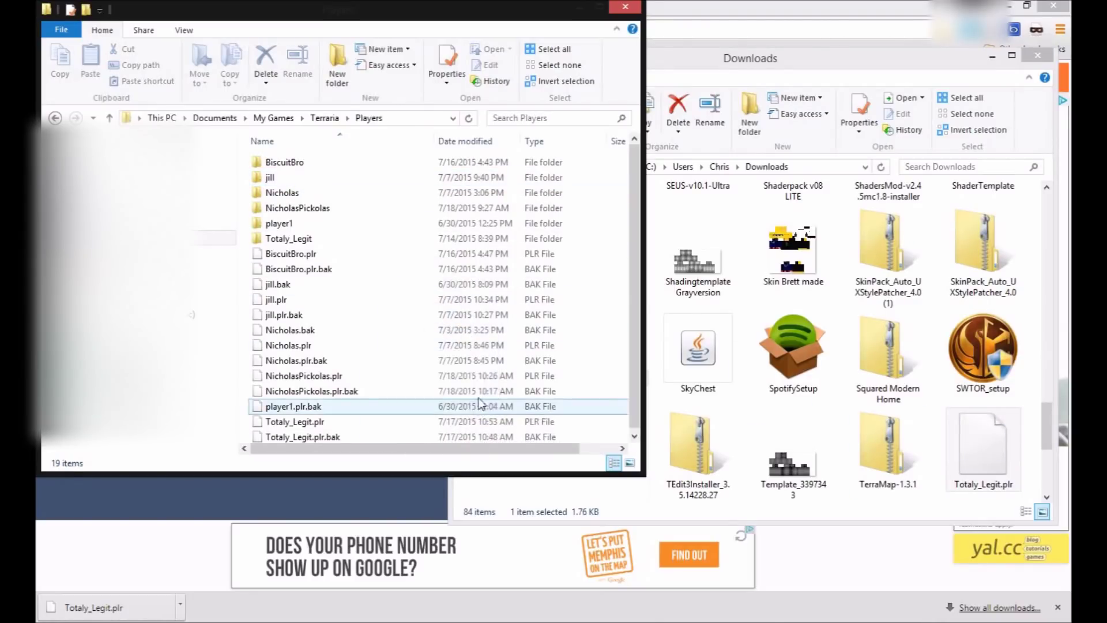
{"action": "left_click", "coordinate": [471, 222]}
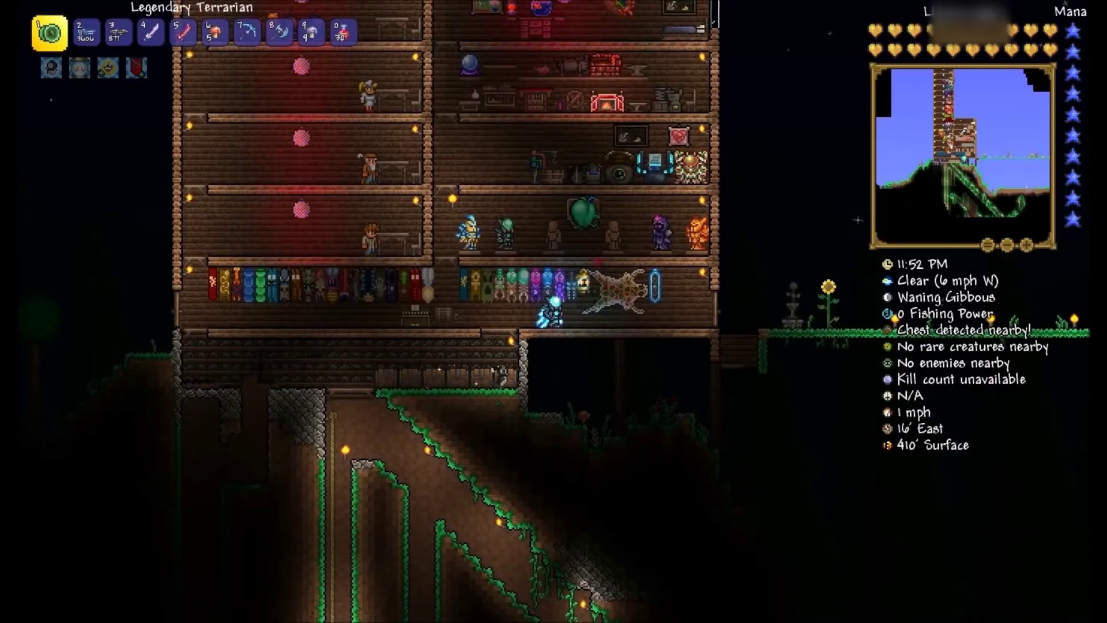
Step: Open the inventory to check the modded items while running right toward the dirt house
{"action": "key", "text": "d"}
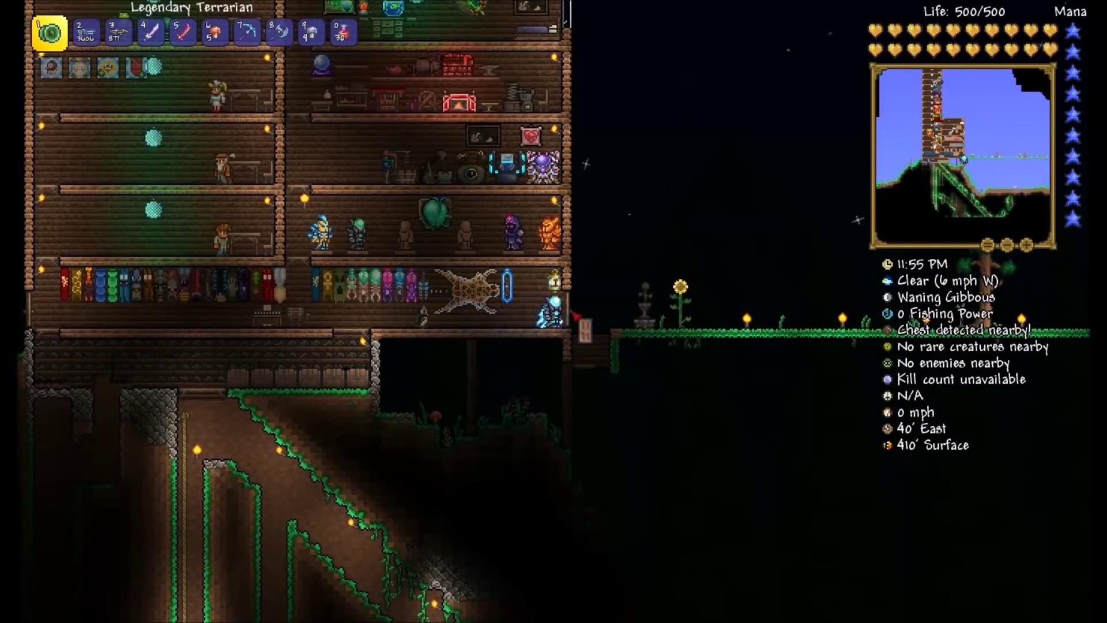
{"action": "key", "text": "d"}
{"action": "key", "text": "Escape"}
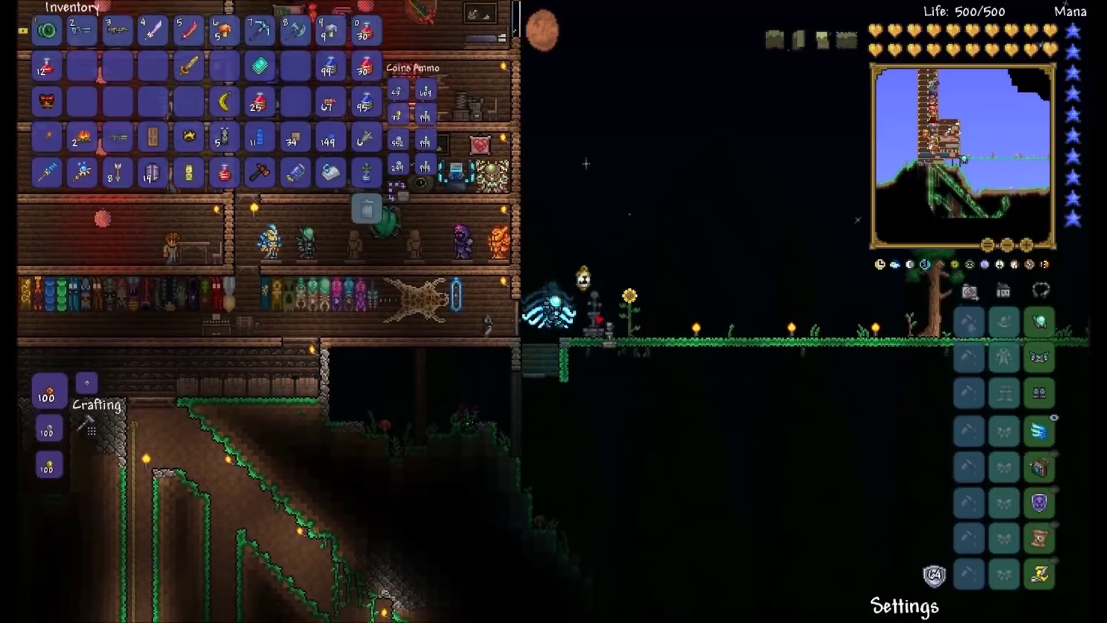
{"action": "key", "text": "d"}
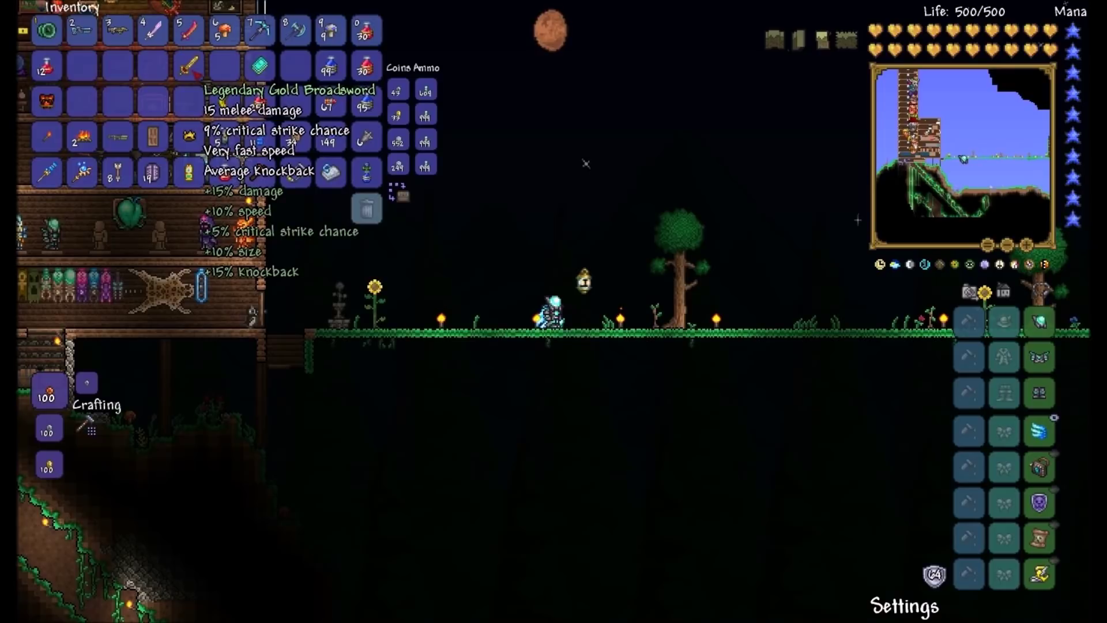
{"action": "key", "text": "d"}
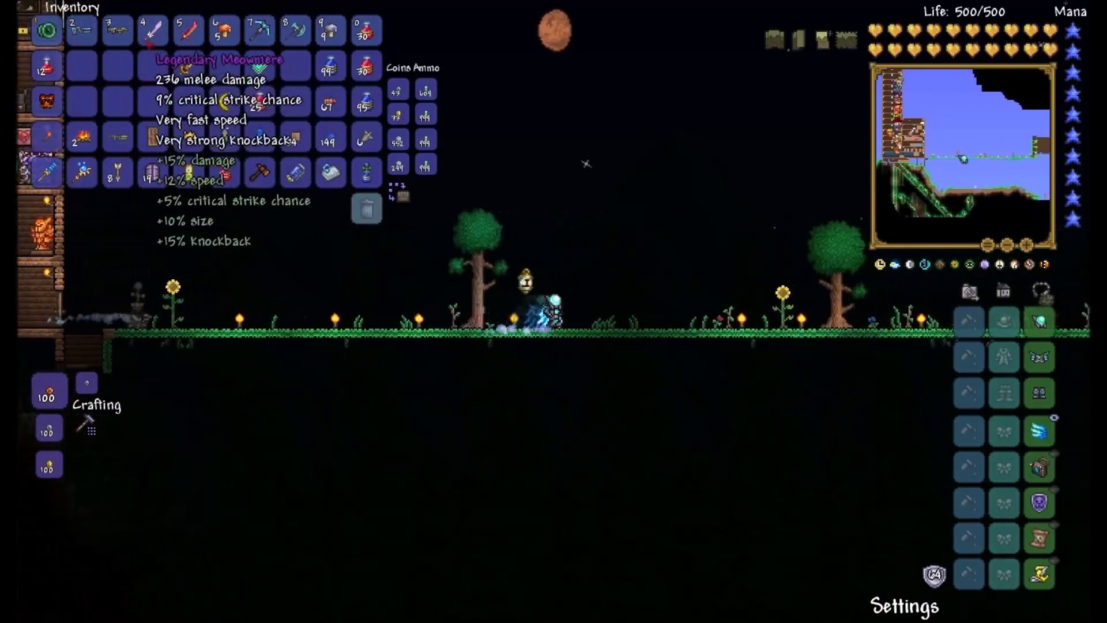
{"action": "key", "text": "d"}
{"action": "key", "text": "d"}
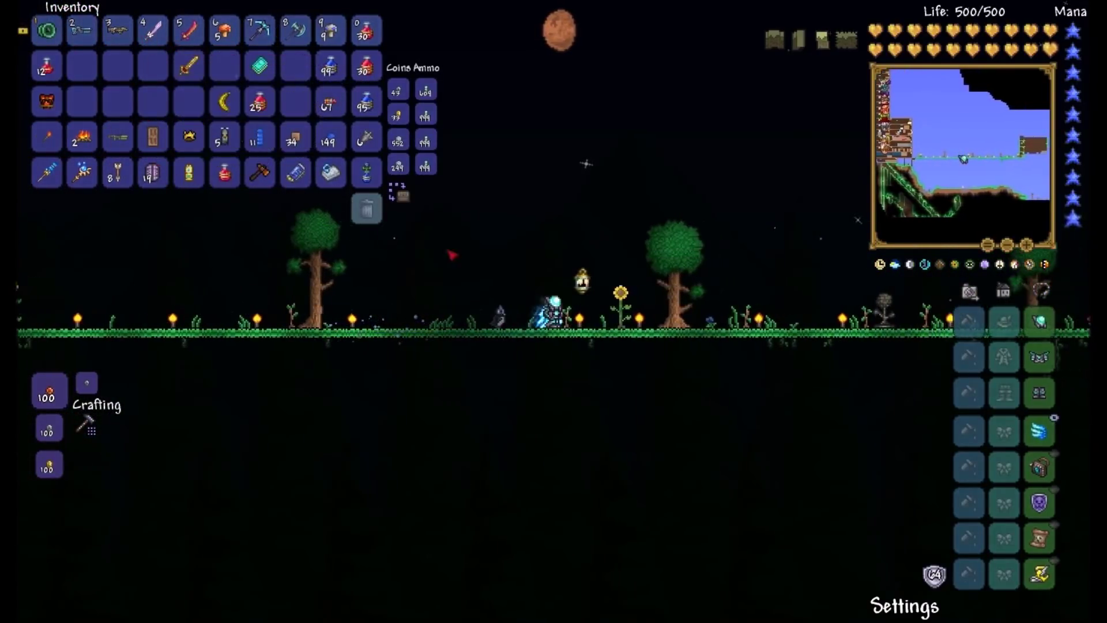
{"action": "key", "text": "d"}
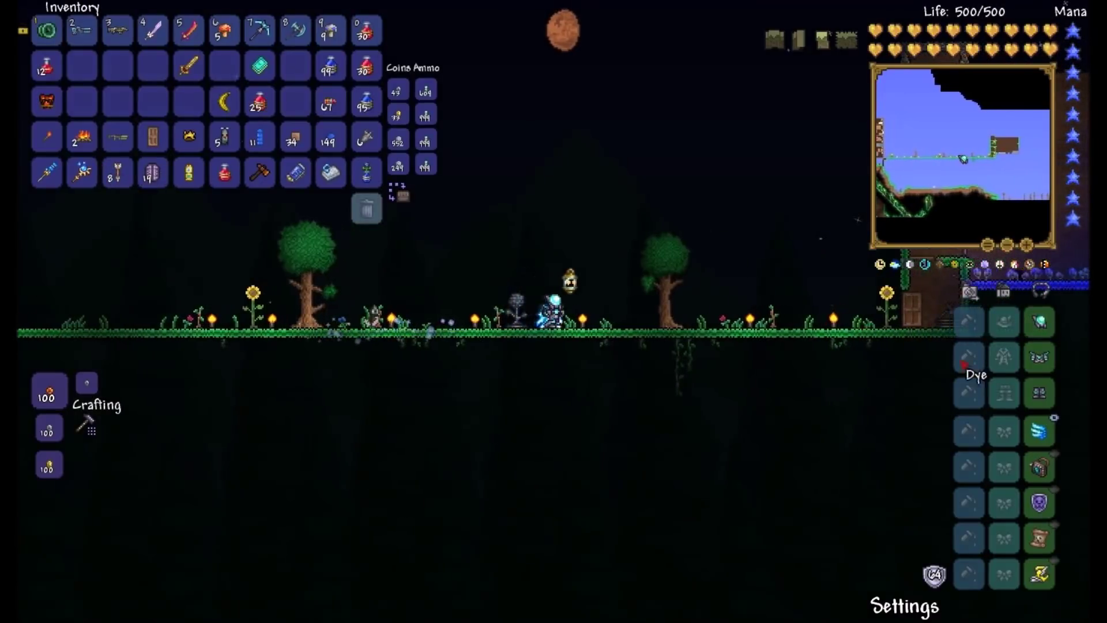
{"action": "key", "text": "space"}
{"action": "key", "text": "d"}
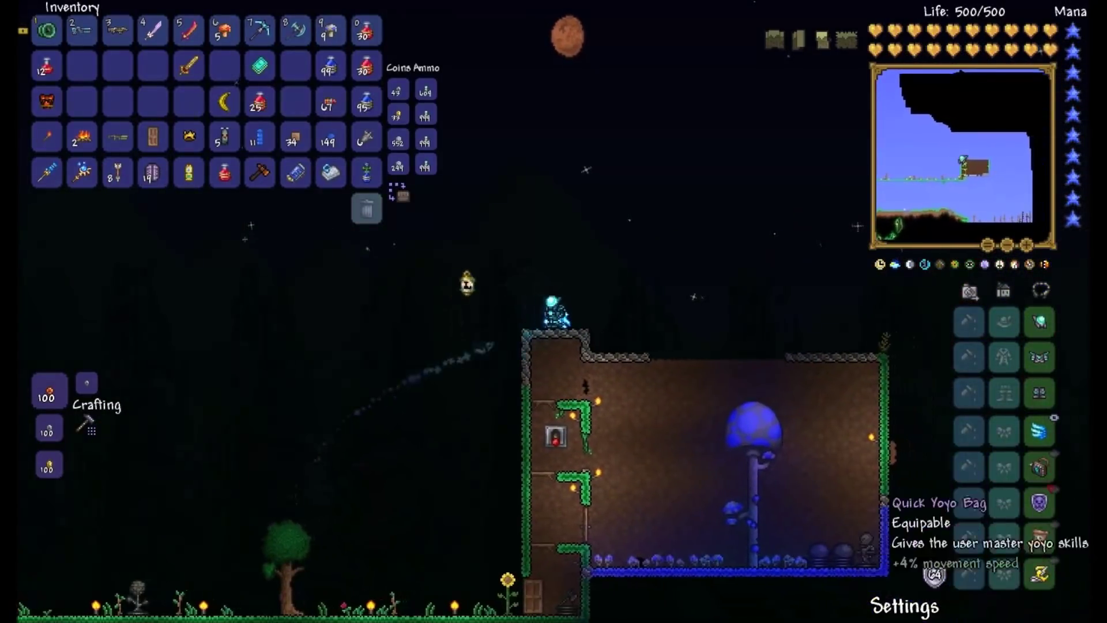
Step: Show the pet, light and mount equipment page, close the inventory, and fly onto the house roof
{"action": "left_click", "coordinate": [1041, 290]}
{"action": "key", "text": "a"}
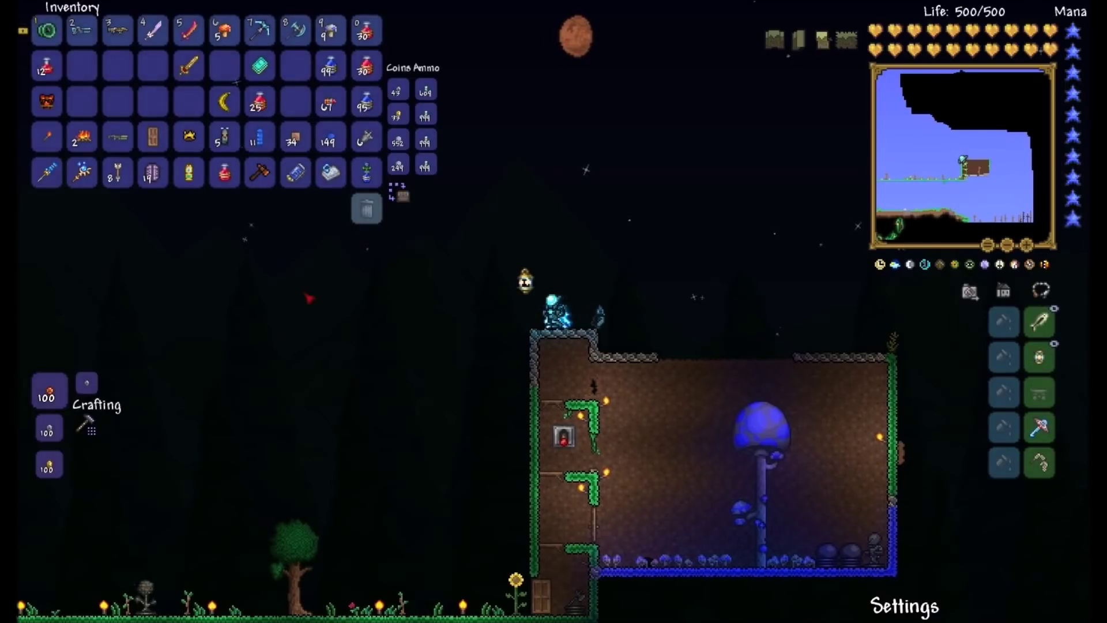
{"action": "key", "text": "Escape"}
{"action": "key", "text": "space"}
{"action": "key", "text": "d"}
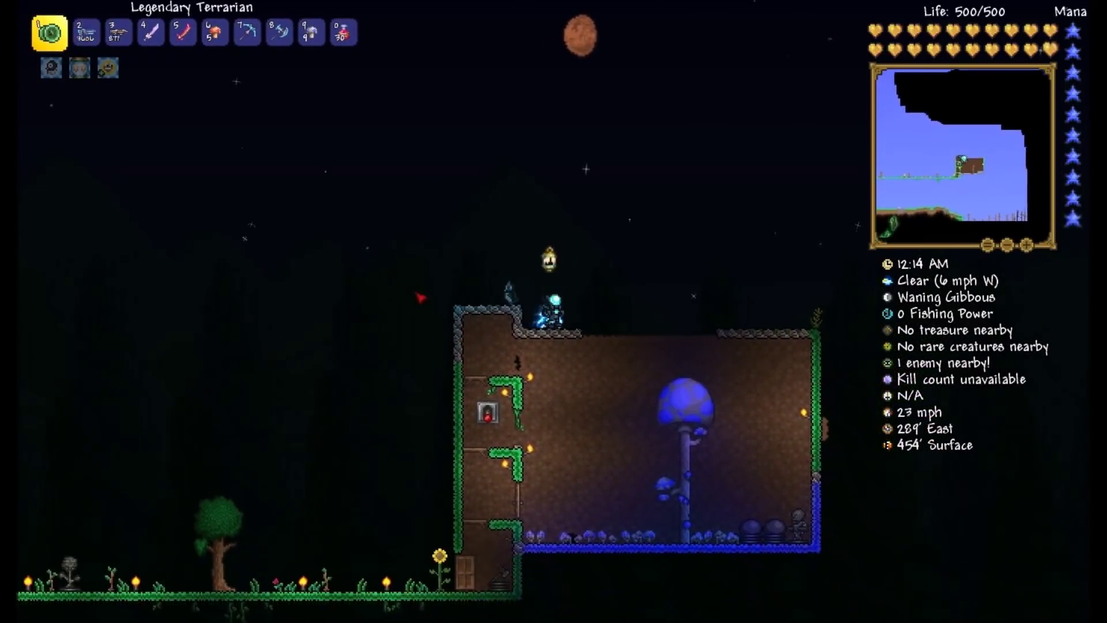
{"action": "key", "text": "space"}
{"action": "key", "text": "Escape"}
{"action": "key", "text": "a"}
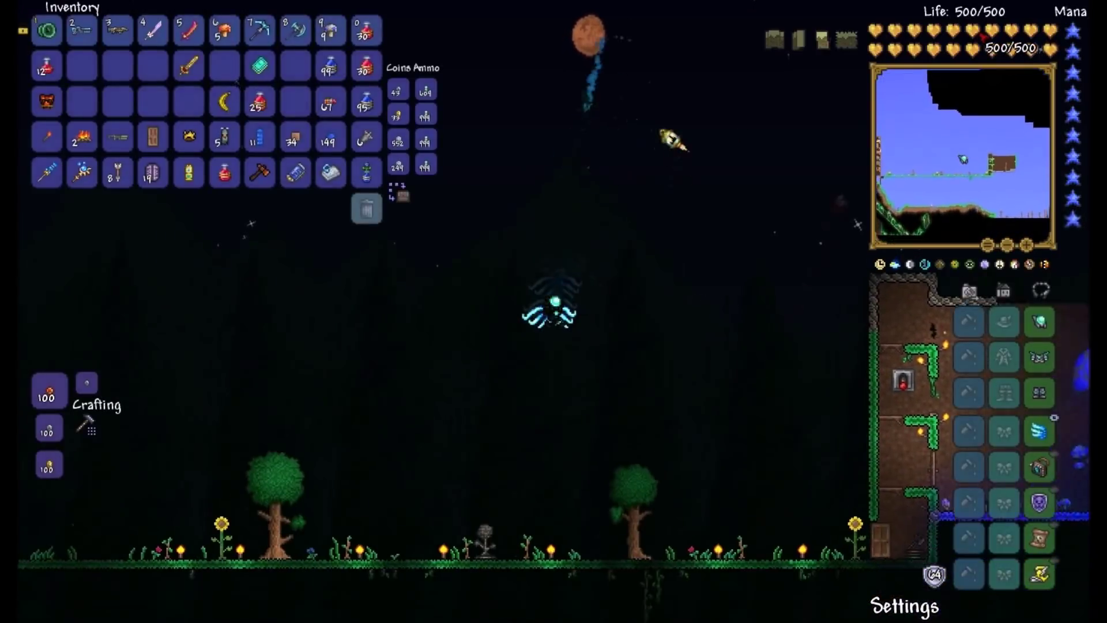
{"action": "key", "text": "d"}
{"action": "key", "text": "space"}
{"action": "key", "text": "d"}
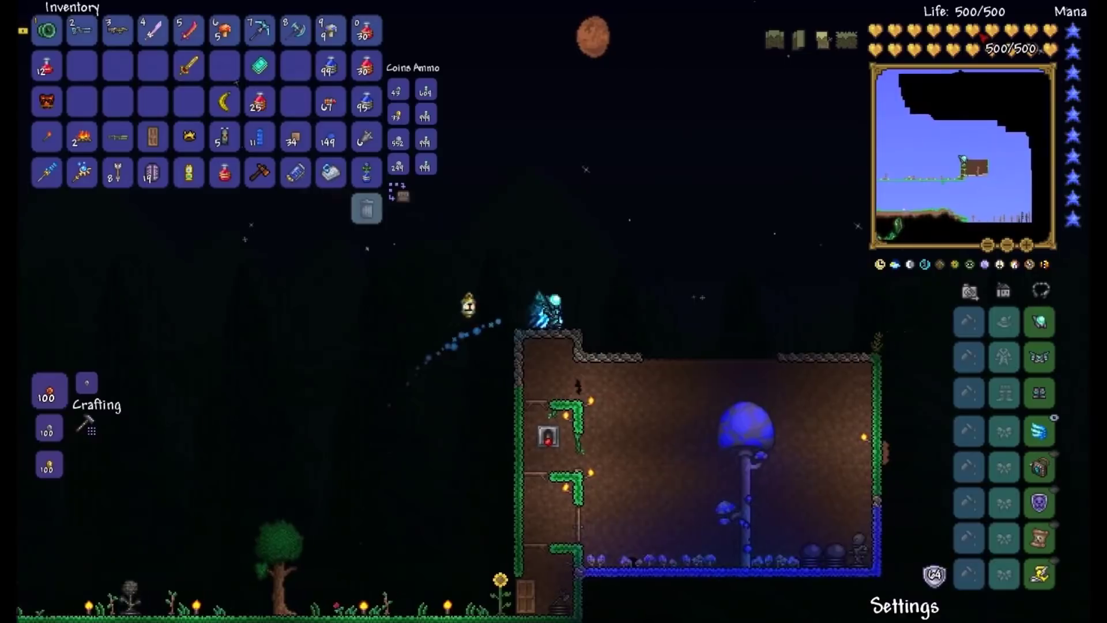
{"action": "key", "text": "space"}
Step: Close the inventory, select the Legendary Meowmere with 4, and fire rainbow cats at the ground
{"action": "key", "text": "Escape"}
{"action": "key", "text": "a"}
{"action": "key", "text": "space"}
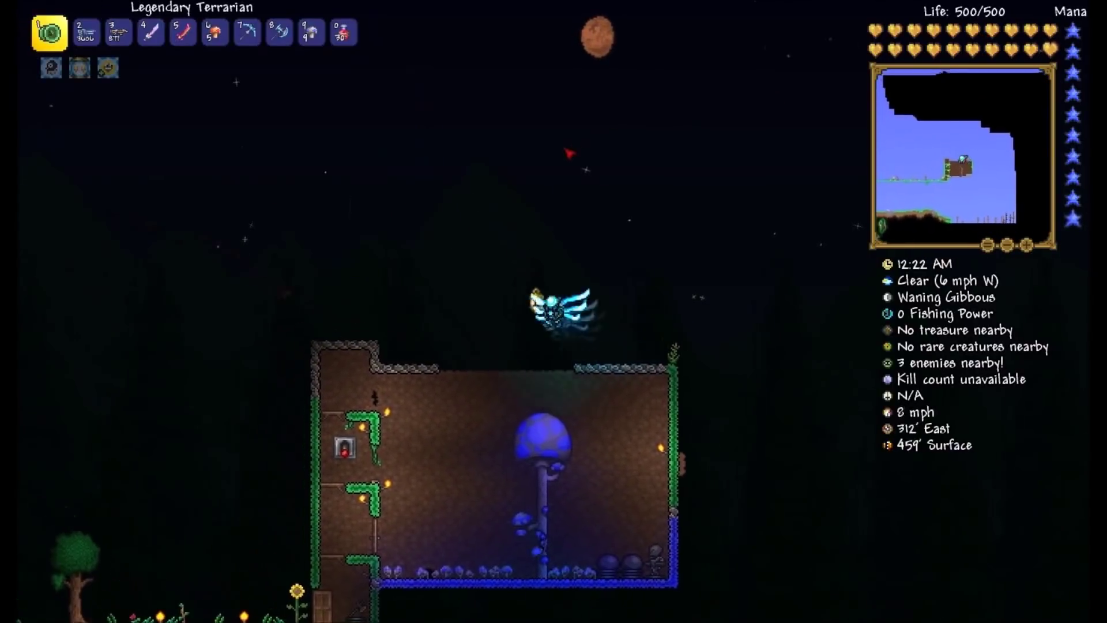
{"action": "key", "text": "a"}
{"action": "key", "text": "space"}
{"action": "key", "text": "4"}
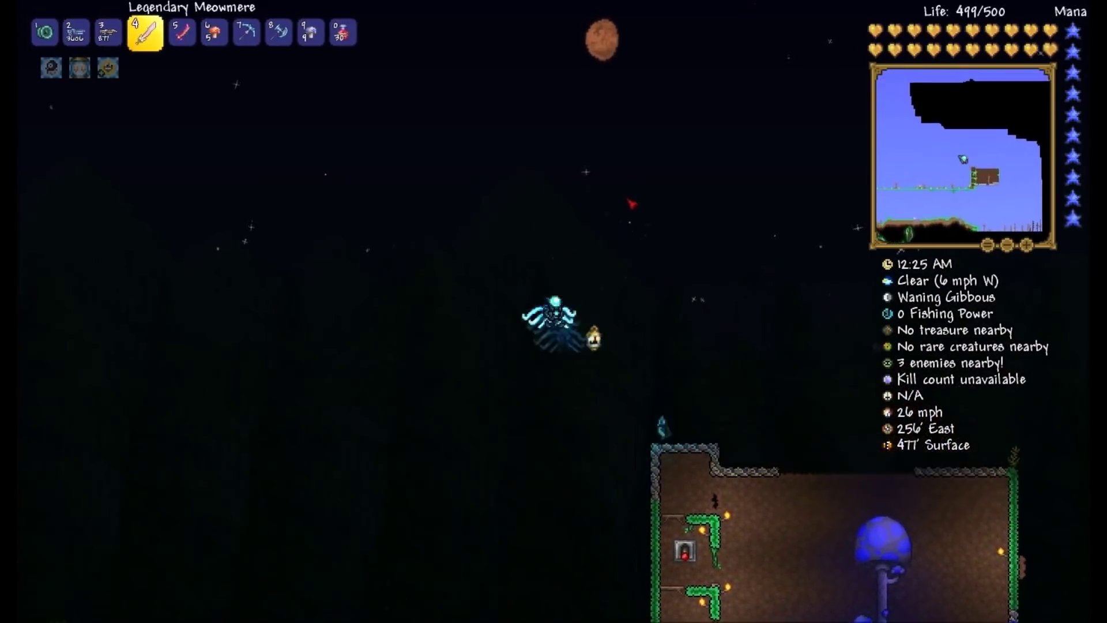
{"action": "left_click", "coordinate": [717, 529]}
{"action": "key", "text": "a"}
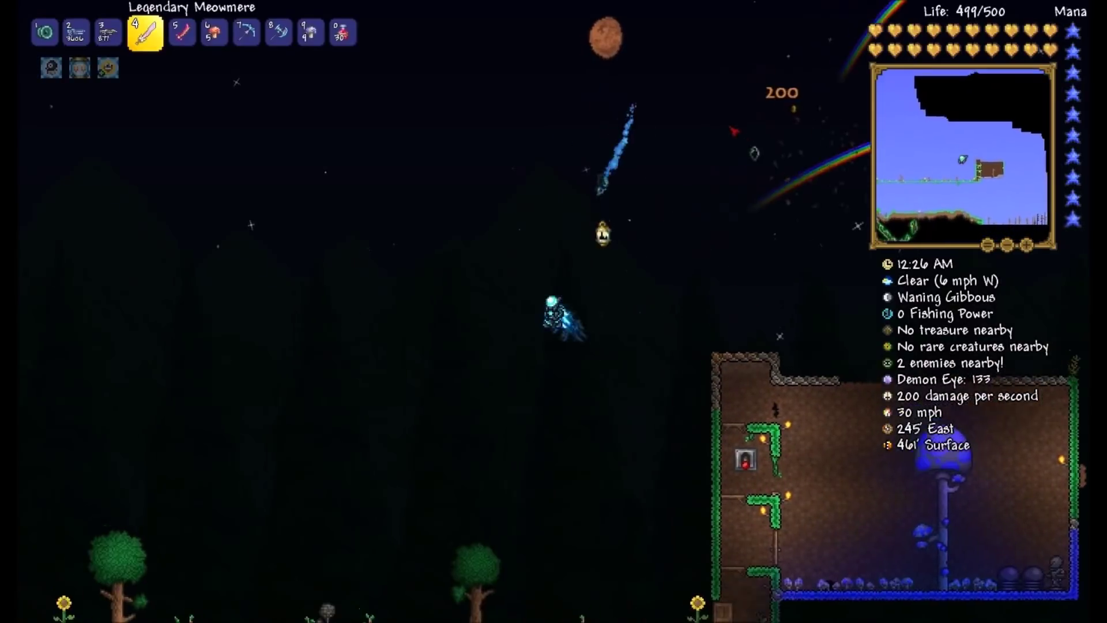
{"action": "left_click", "coordinate": [575, 499]}
{"action": "left_click", "coordinate": [575, 500]}
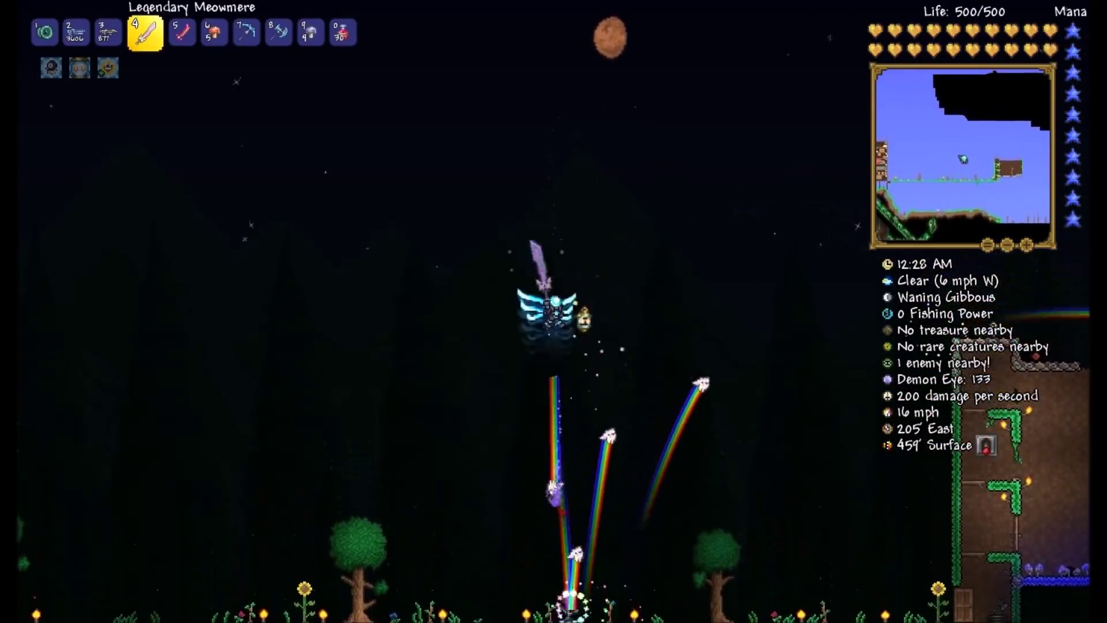
{"action": "left_click", "coordinate": [532, 481]}
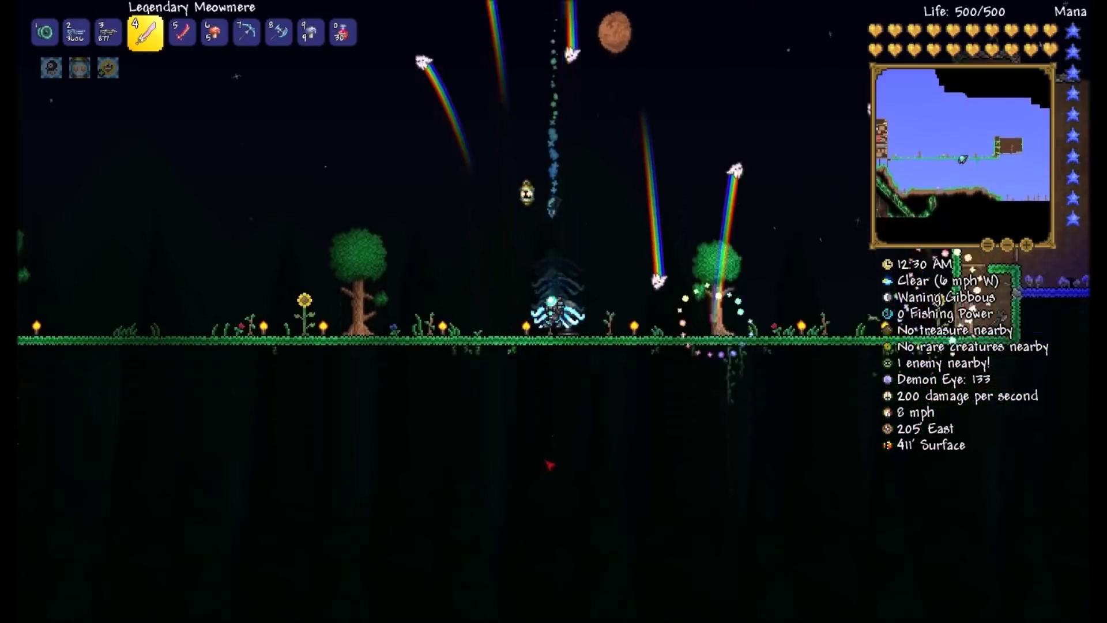
Step: Fire more rainbow cats while flying up and left past the tower
{"action": "key", "text": "a"}
{"action": "key", "text": "a"}
{"action": "key", "text": "space"}
{"action": "left_click", "coordinate": [551, 456]}
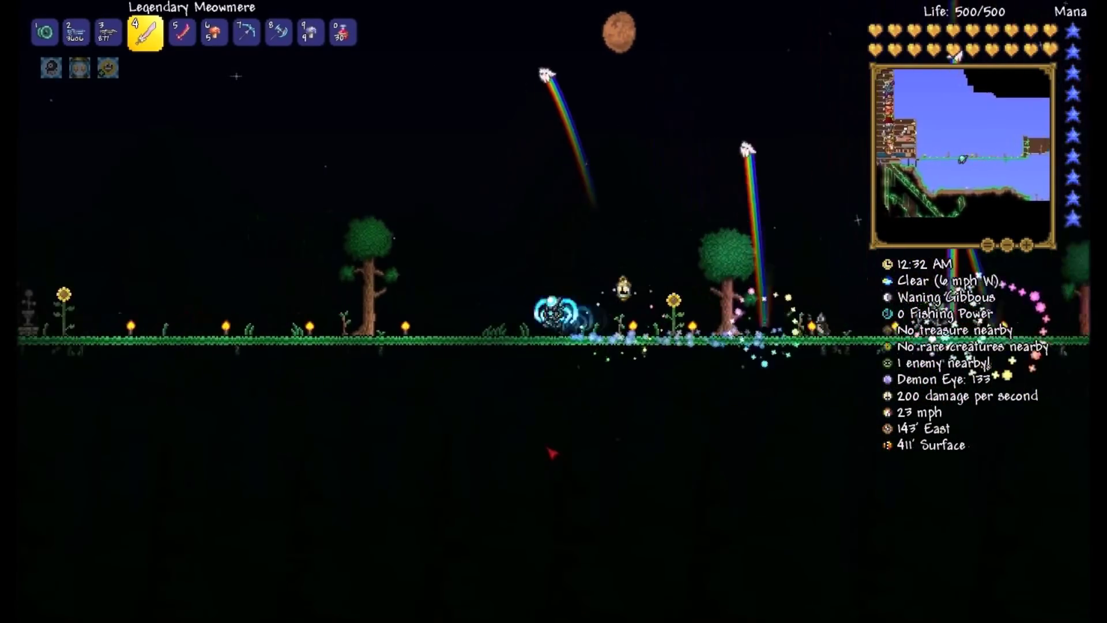
{"action": "key", "text": "a"}
{"action": "key", "text": "space"}
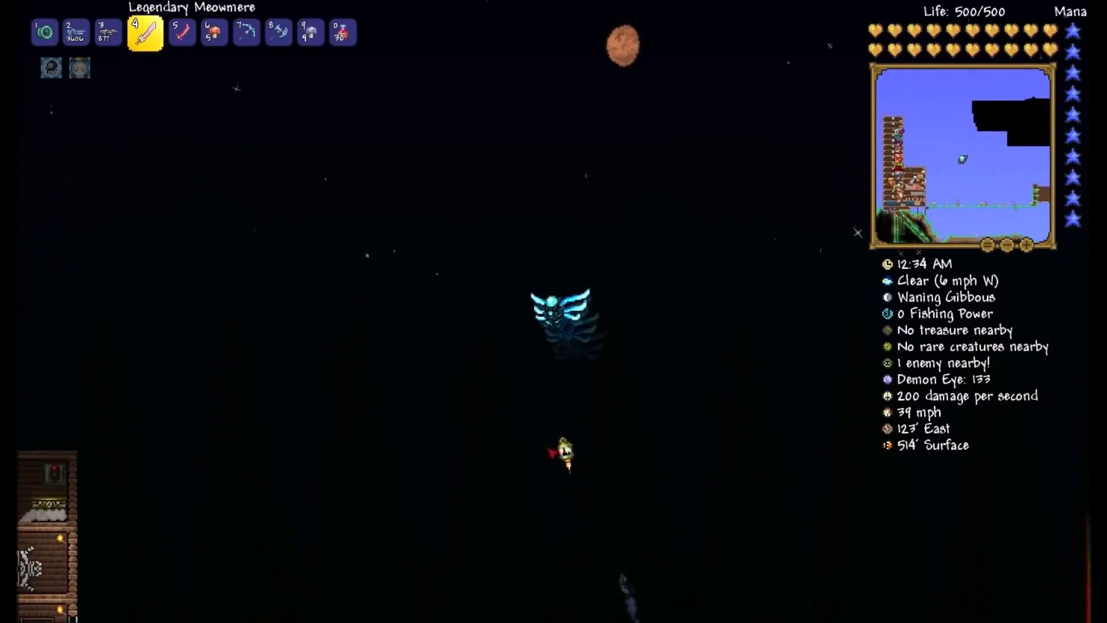
{"action": "key", "text": "a"}
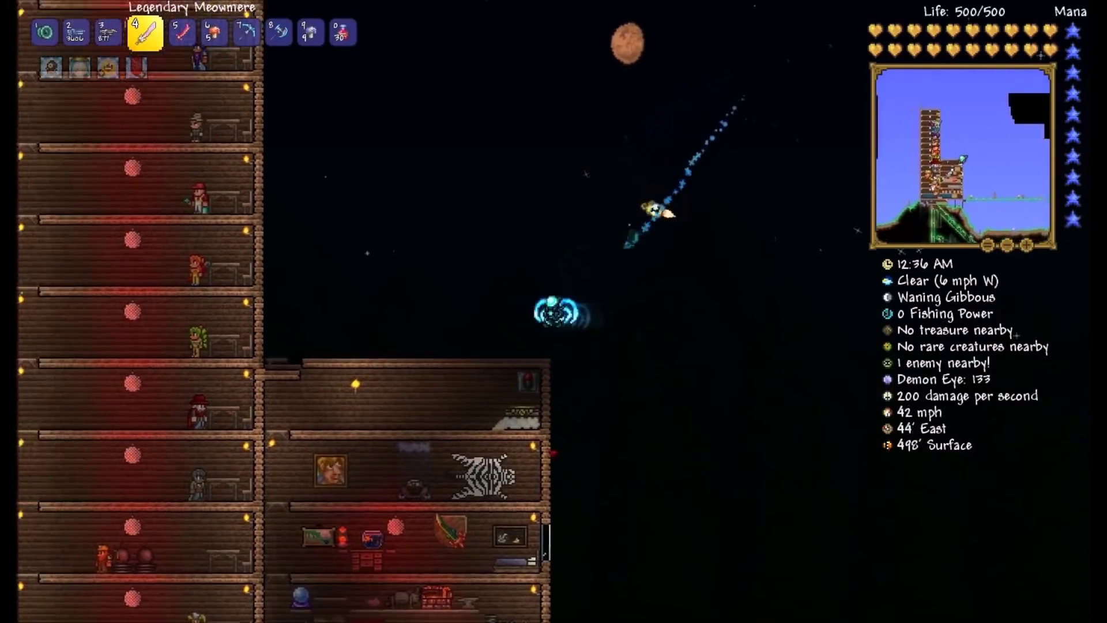
{"action": "key", "text": "space"}
{"action": "key", "text": "a"}
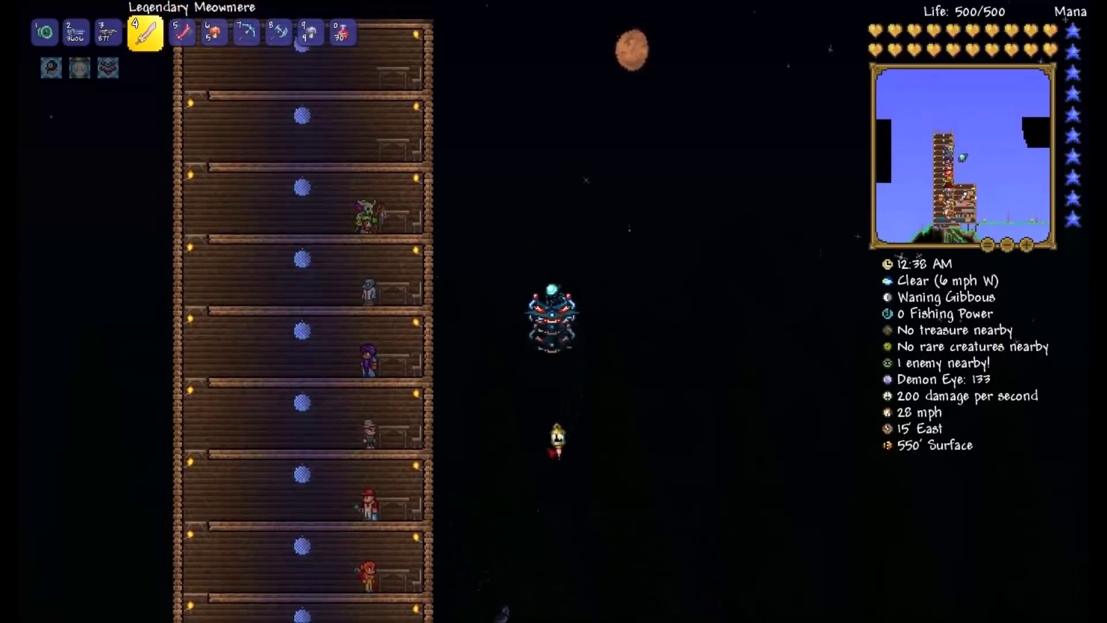
{"action": "key", "text": "a"}
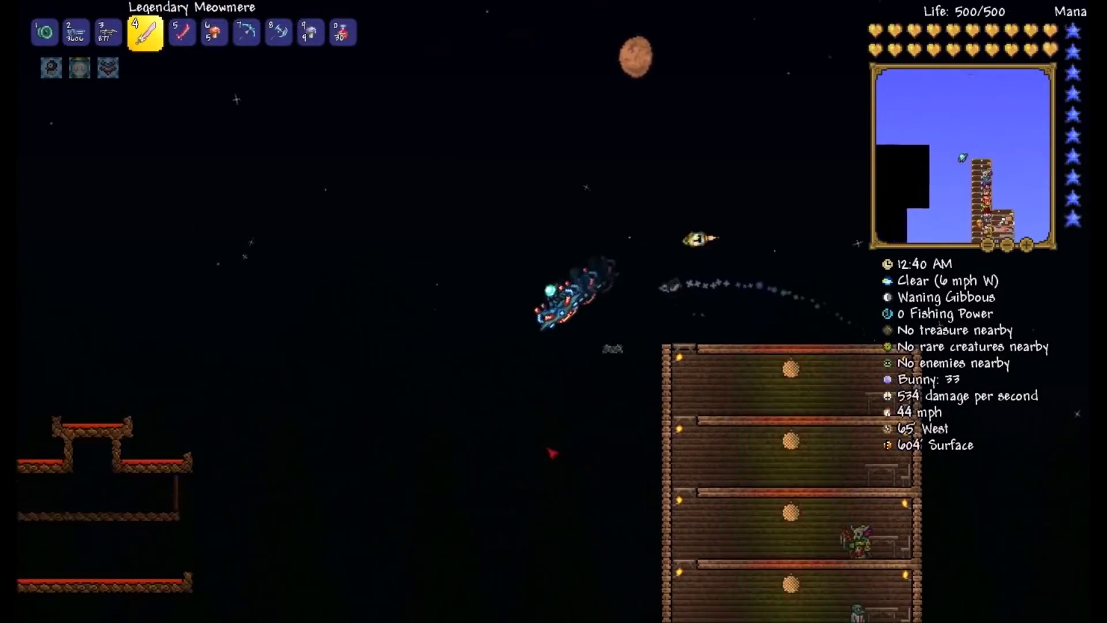
Step: Fly up and down around the NPC tower, then head west to the floating sky platform
{"action": "key", "text": "d"}
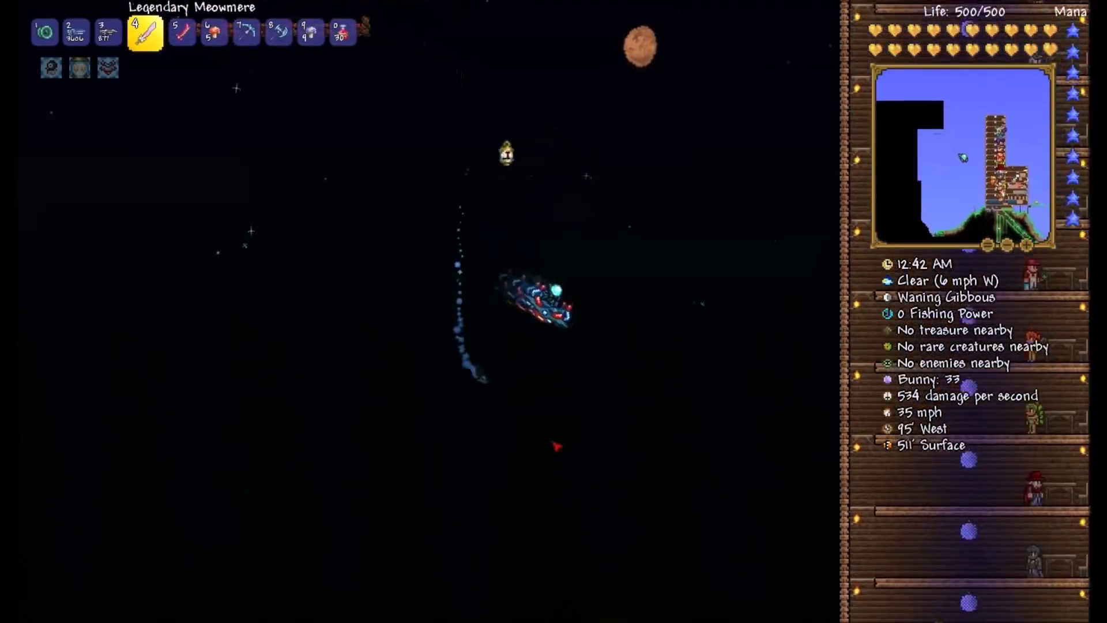
{"action": "key", "text": "a"}
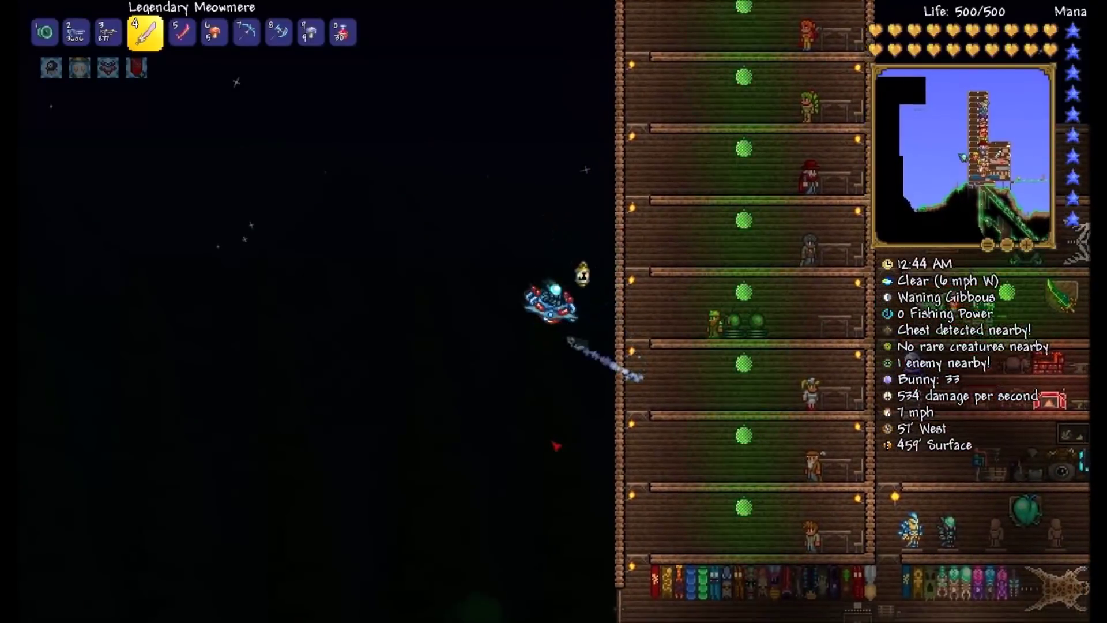
{"action": "key", "text": "d"}
{"action": "key", "text": "space"}
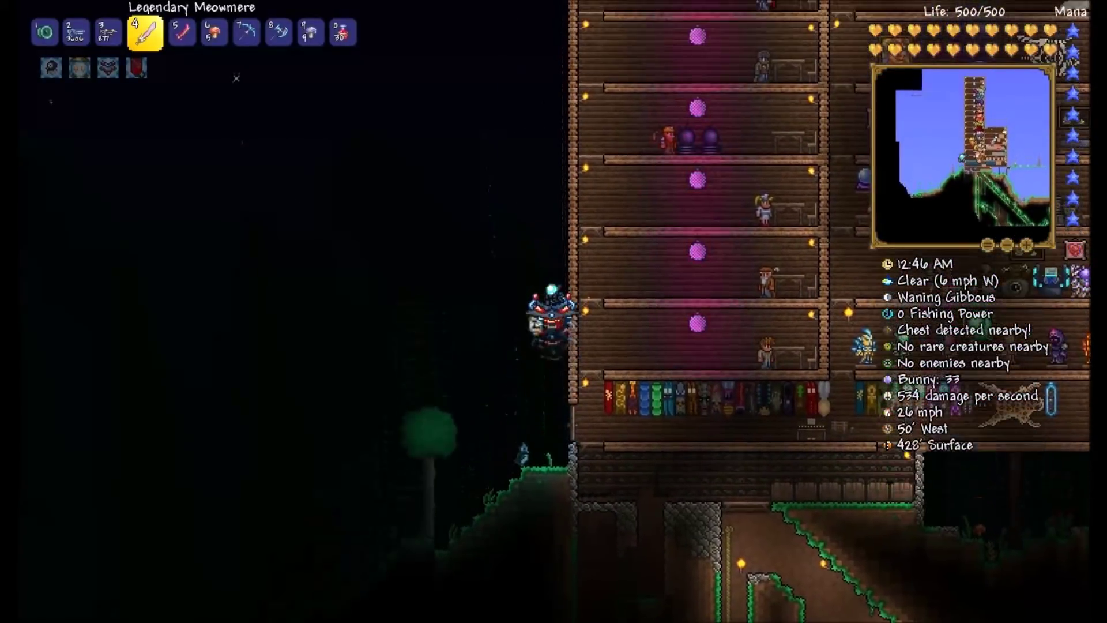
{"action": "key", "text": "space"}
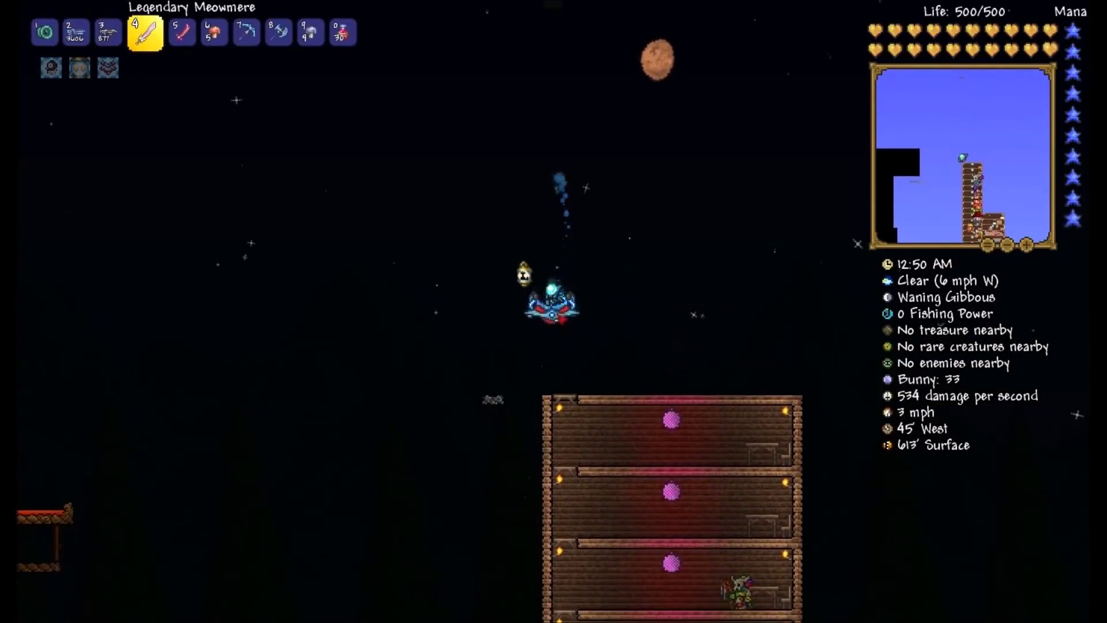
{"action": "key", "text": "s"}
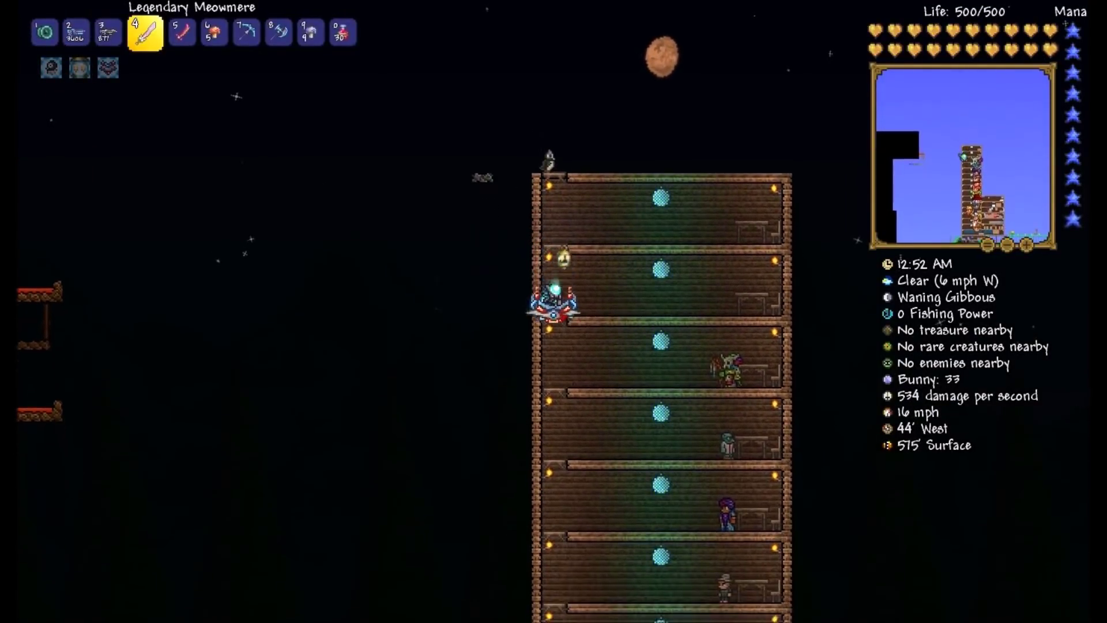
{"action": "key", "text": "s"}
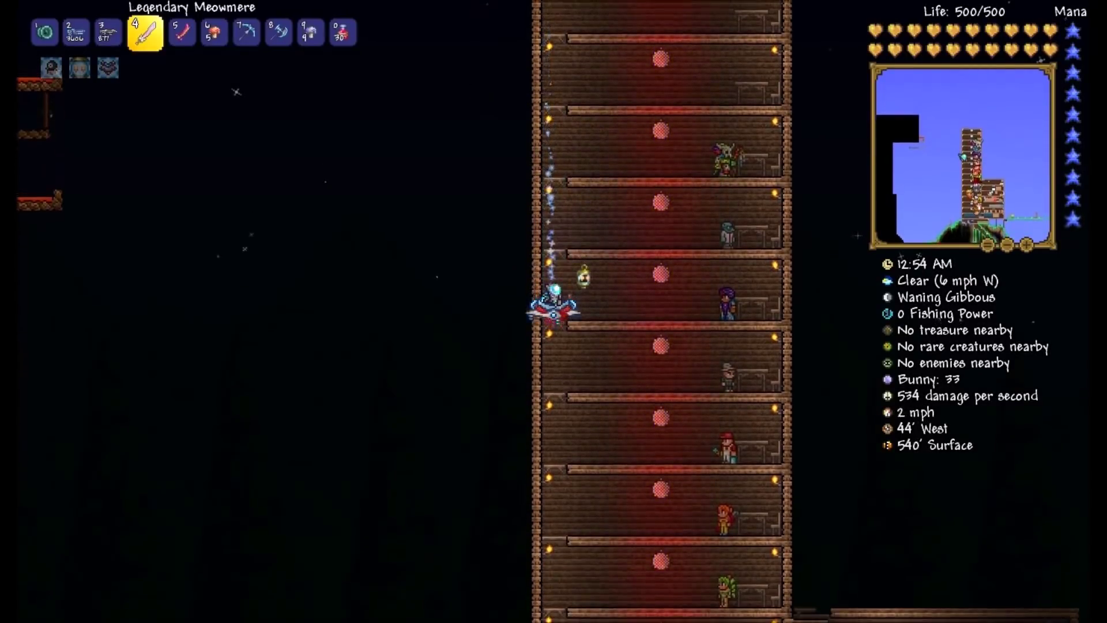
{"action": "key", "text": "space"}
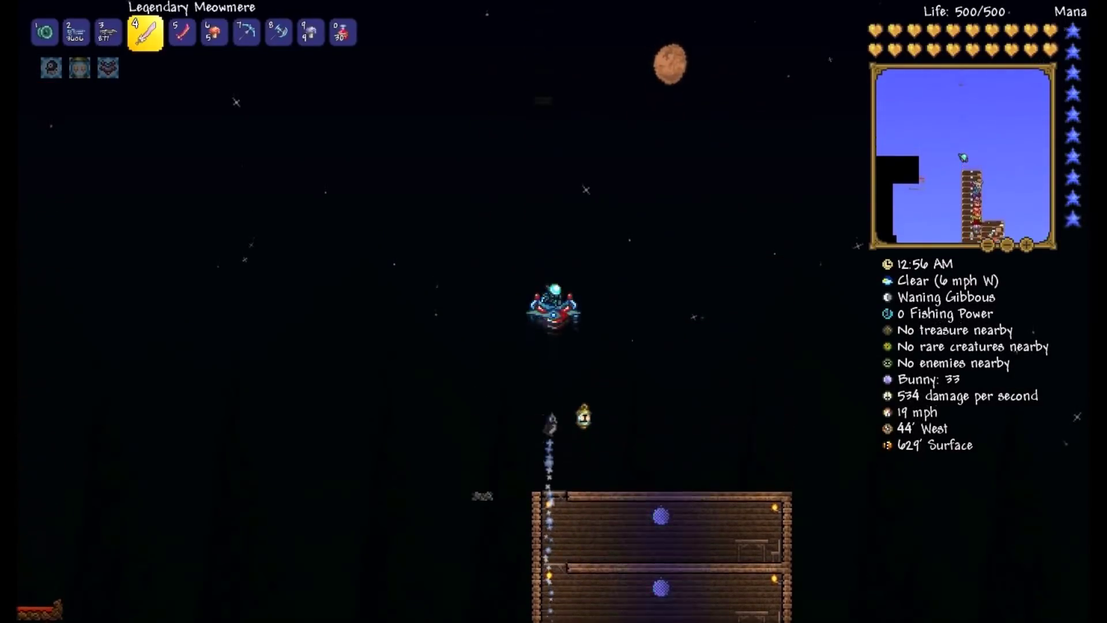
{"action": "key", "text": "a"}
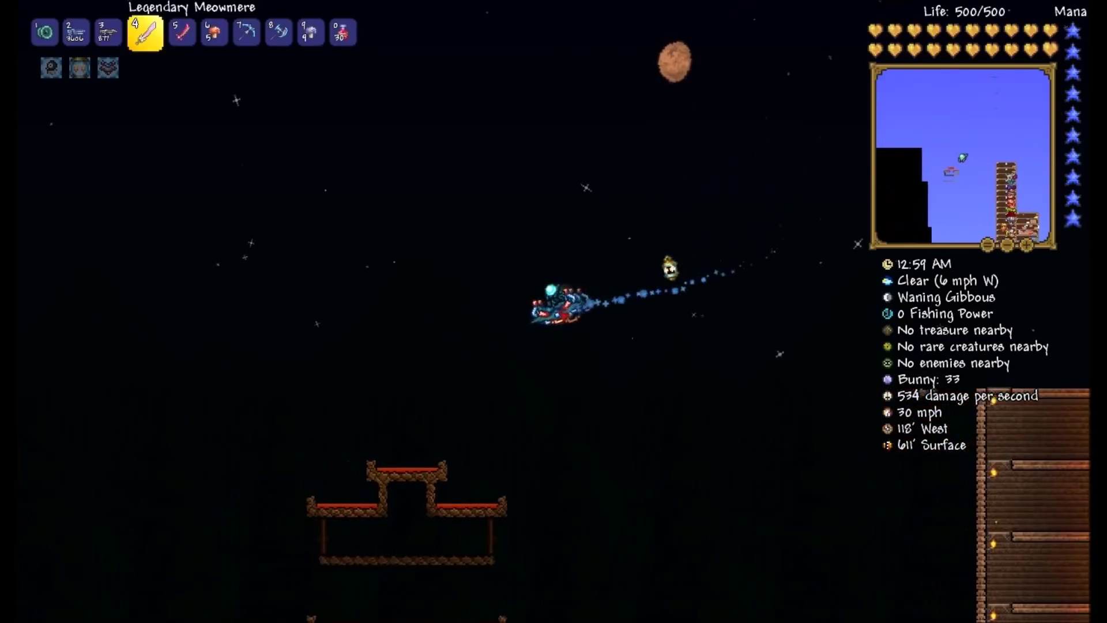
{"action": "key", "text": "a"}
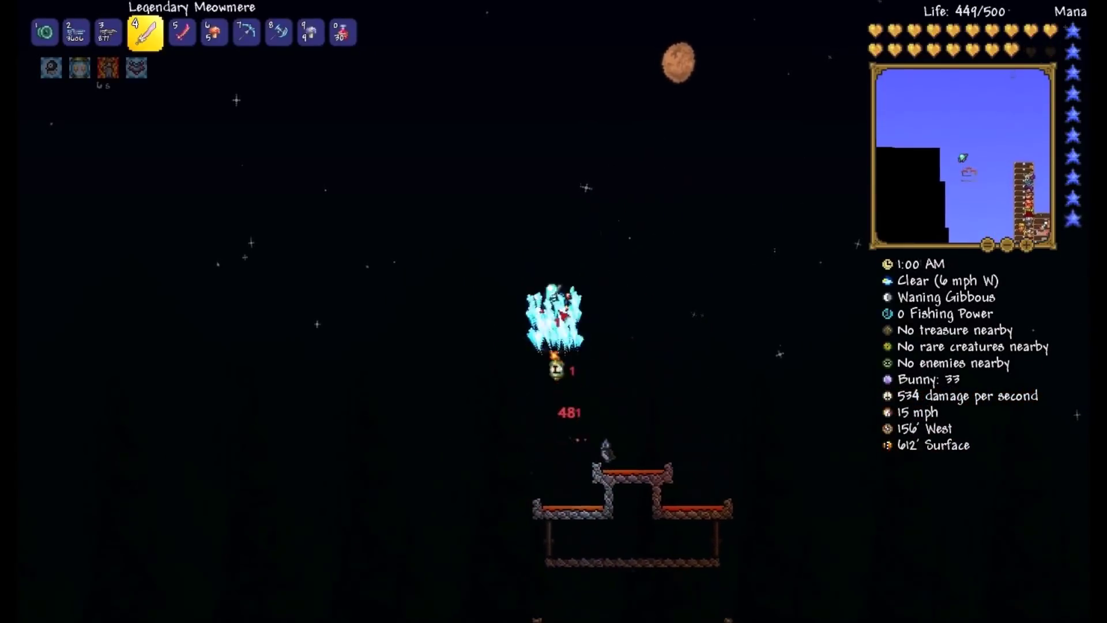